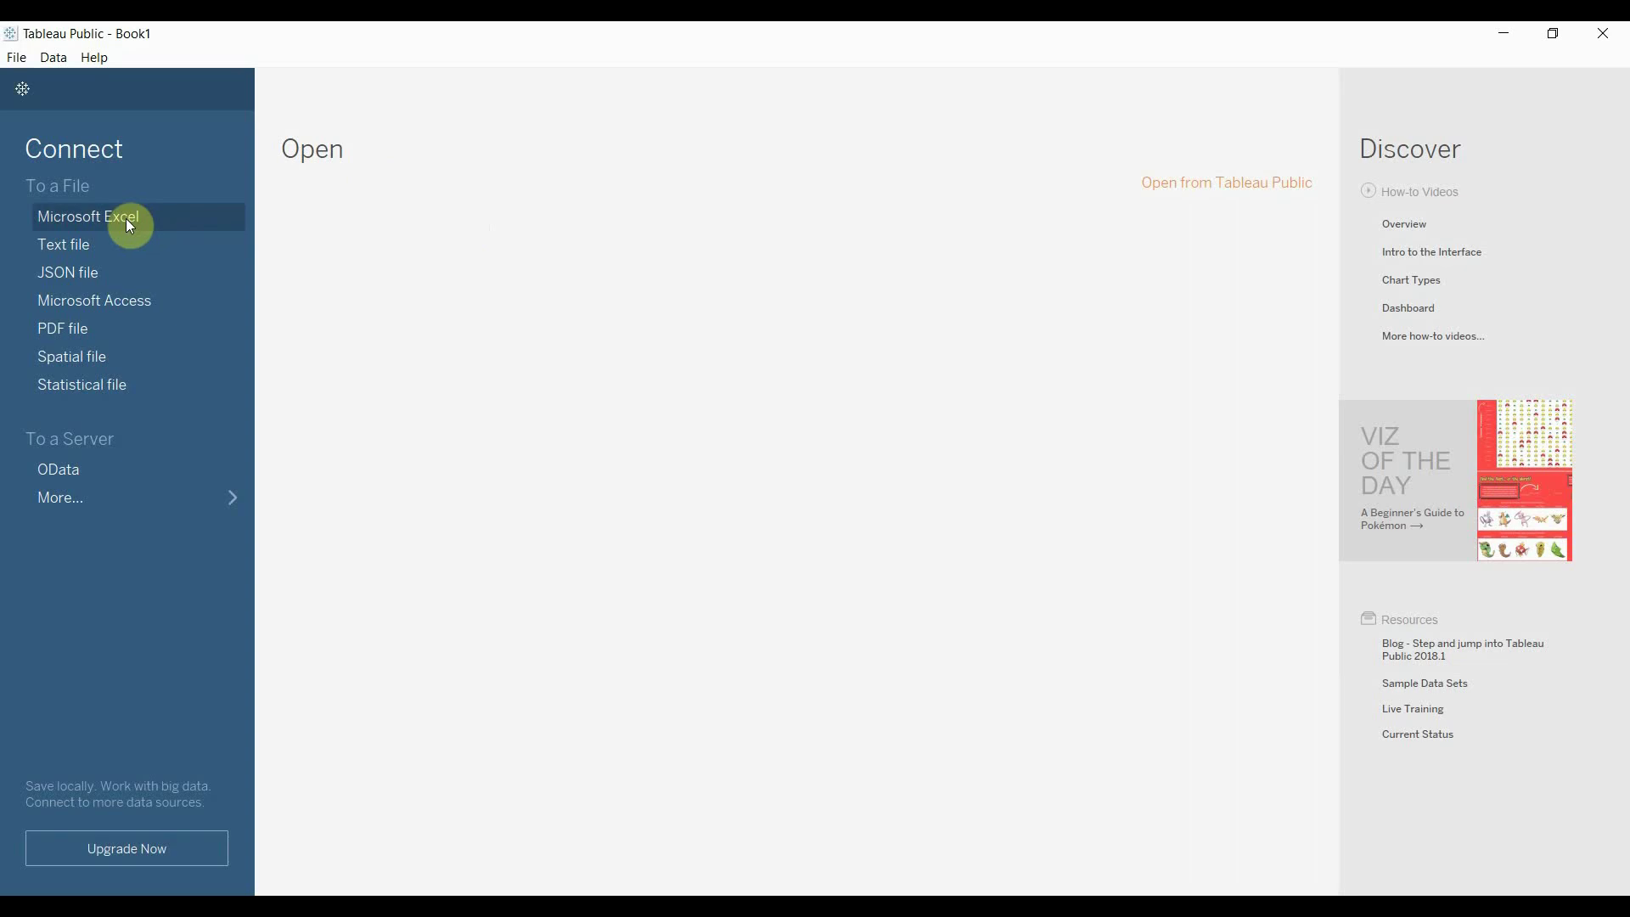
Step: Open Sample - Superstore.xls as a Microsoft Excel data source
{"action": "scroll", "coordinate": [465, 327], "scroll_direction": "down", "scroll_amount": 3}
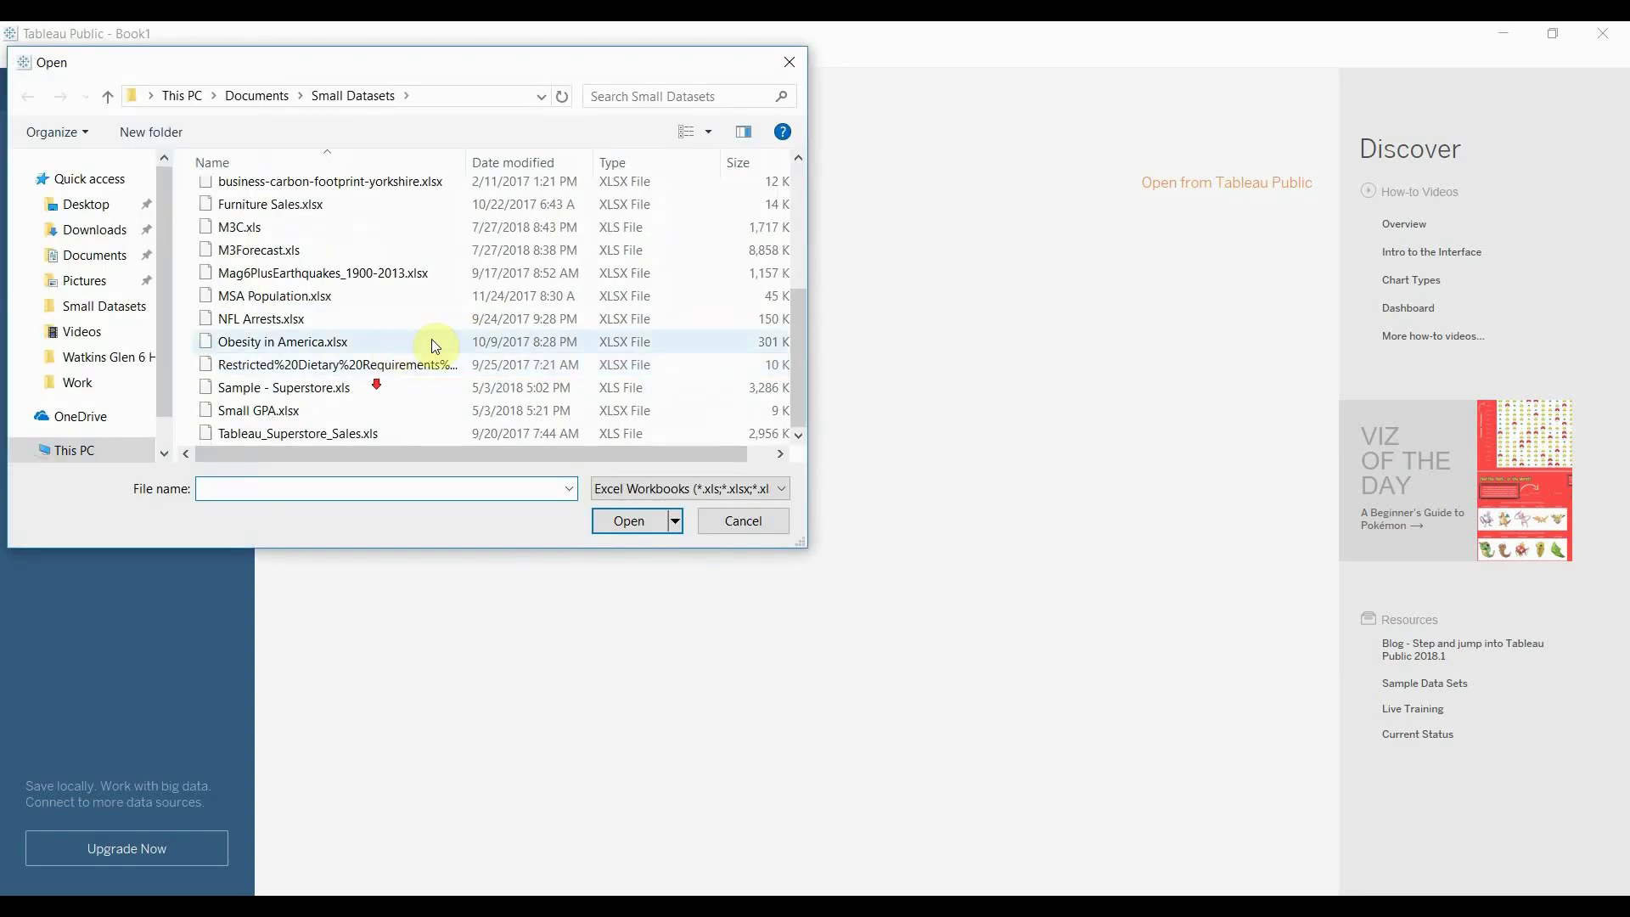
{"action": "left_click", "coordinate": [381, 393]}
{"action": "left_click", "coordinate": [643, 520]}
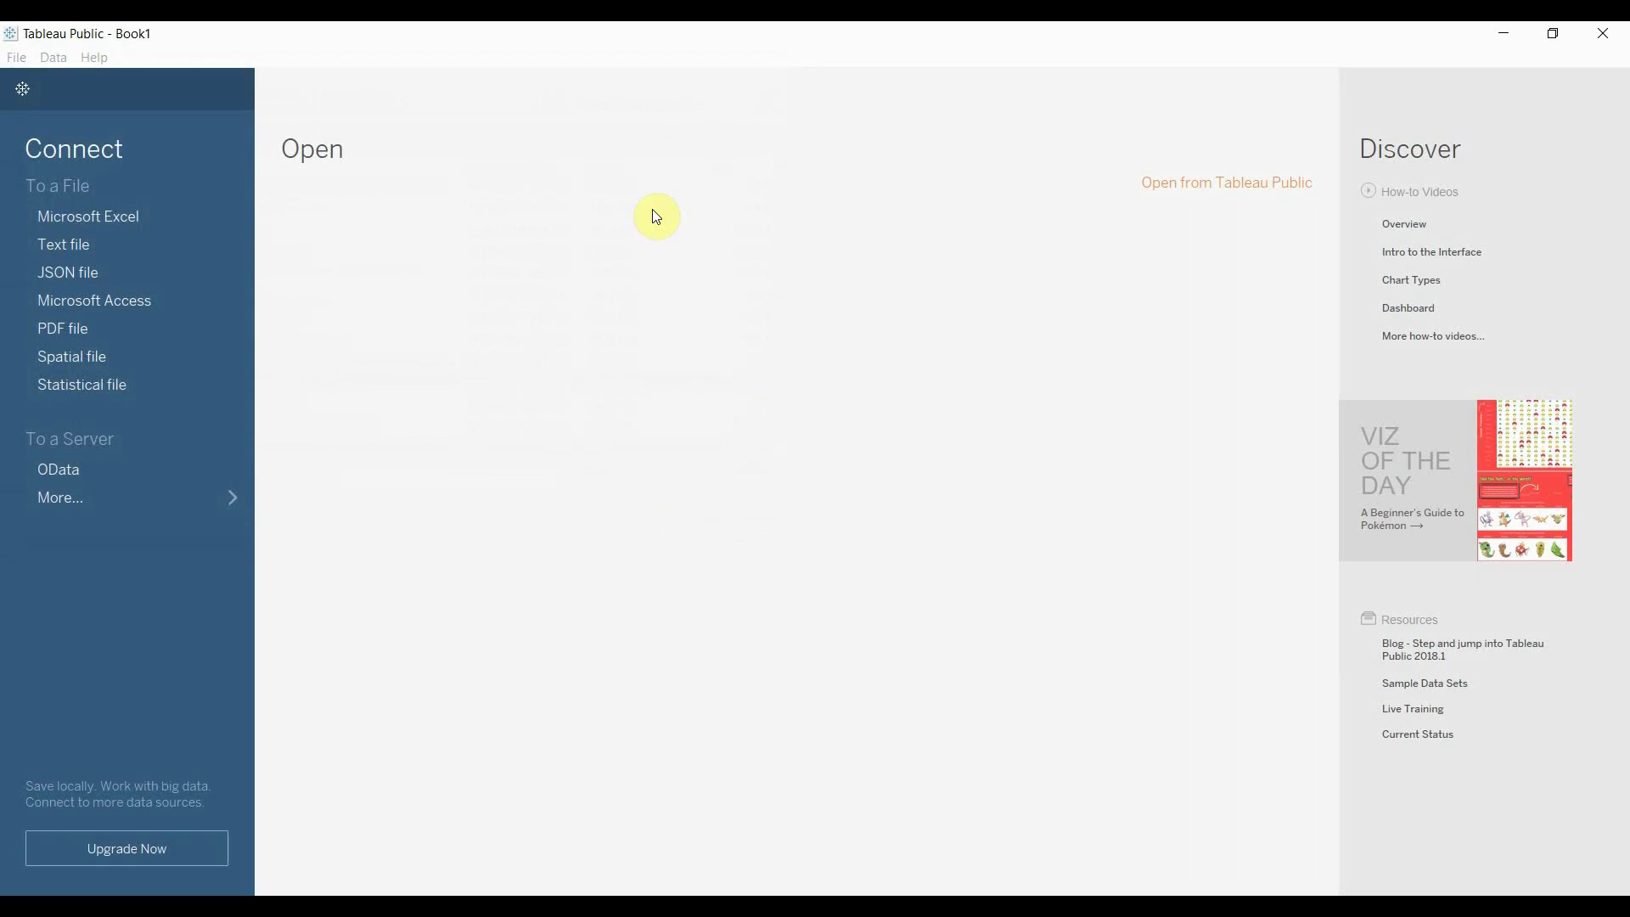
Step: Add the Orders table to the canvas and put Order Date years on Sheet 1's columns
{"action": "left_click_drag", "start_coordinate": [126, 247], "coordinate": [497, 232]}
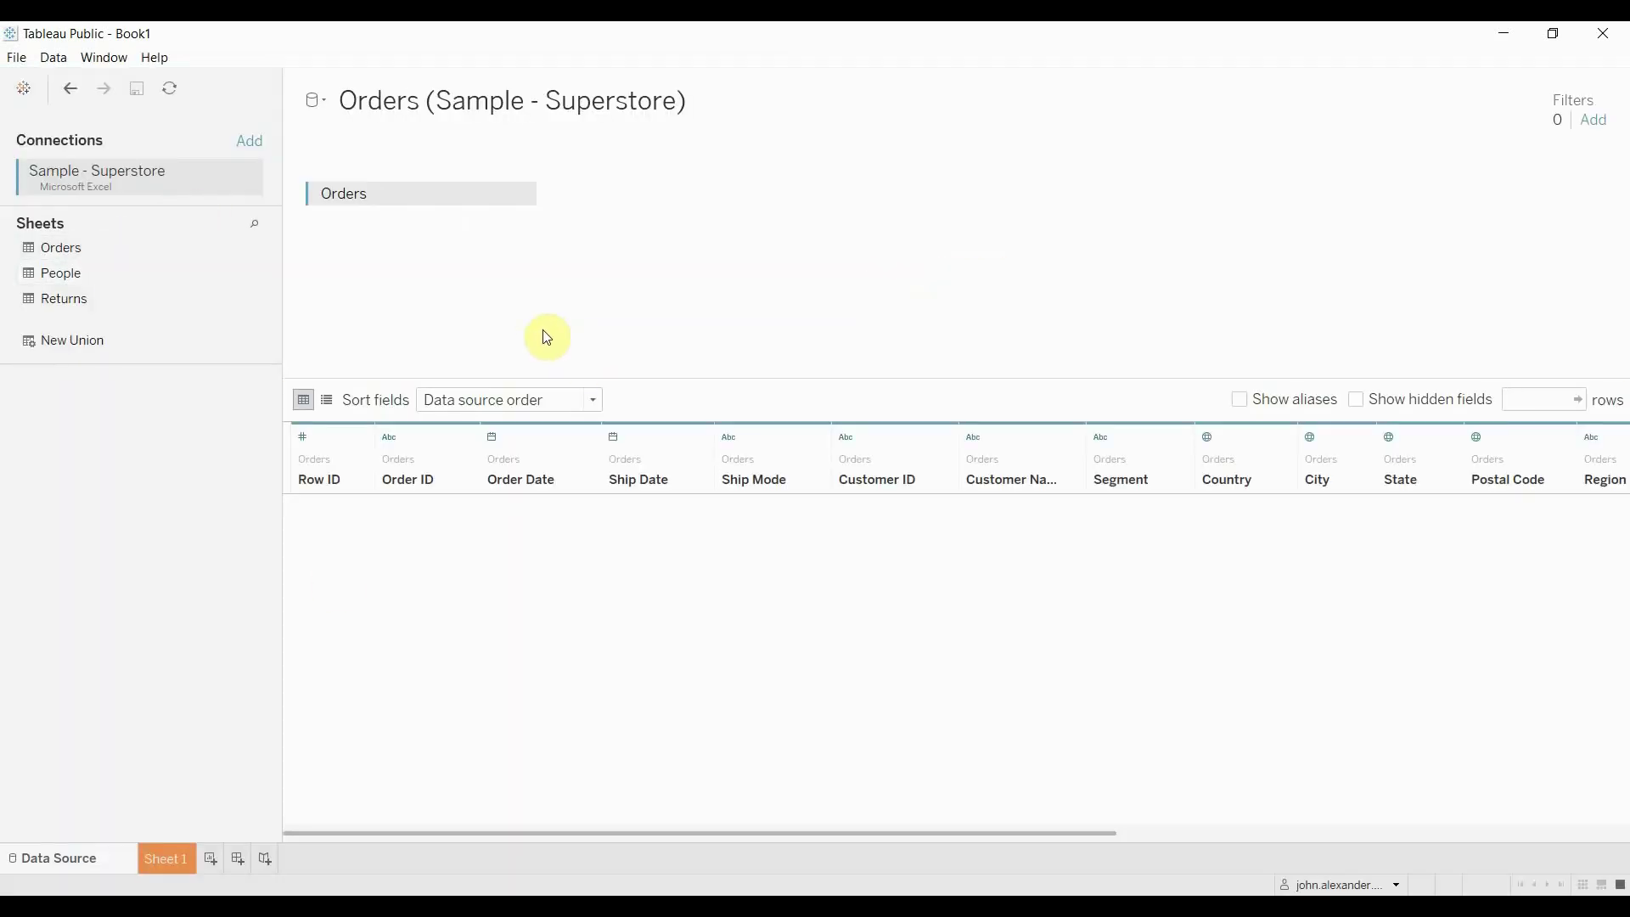
{"action": "key", "text": "ctrl+Tab"}
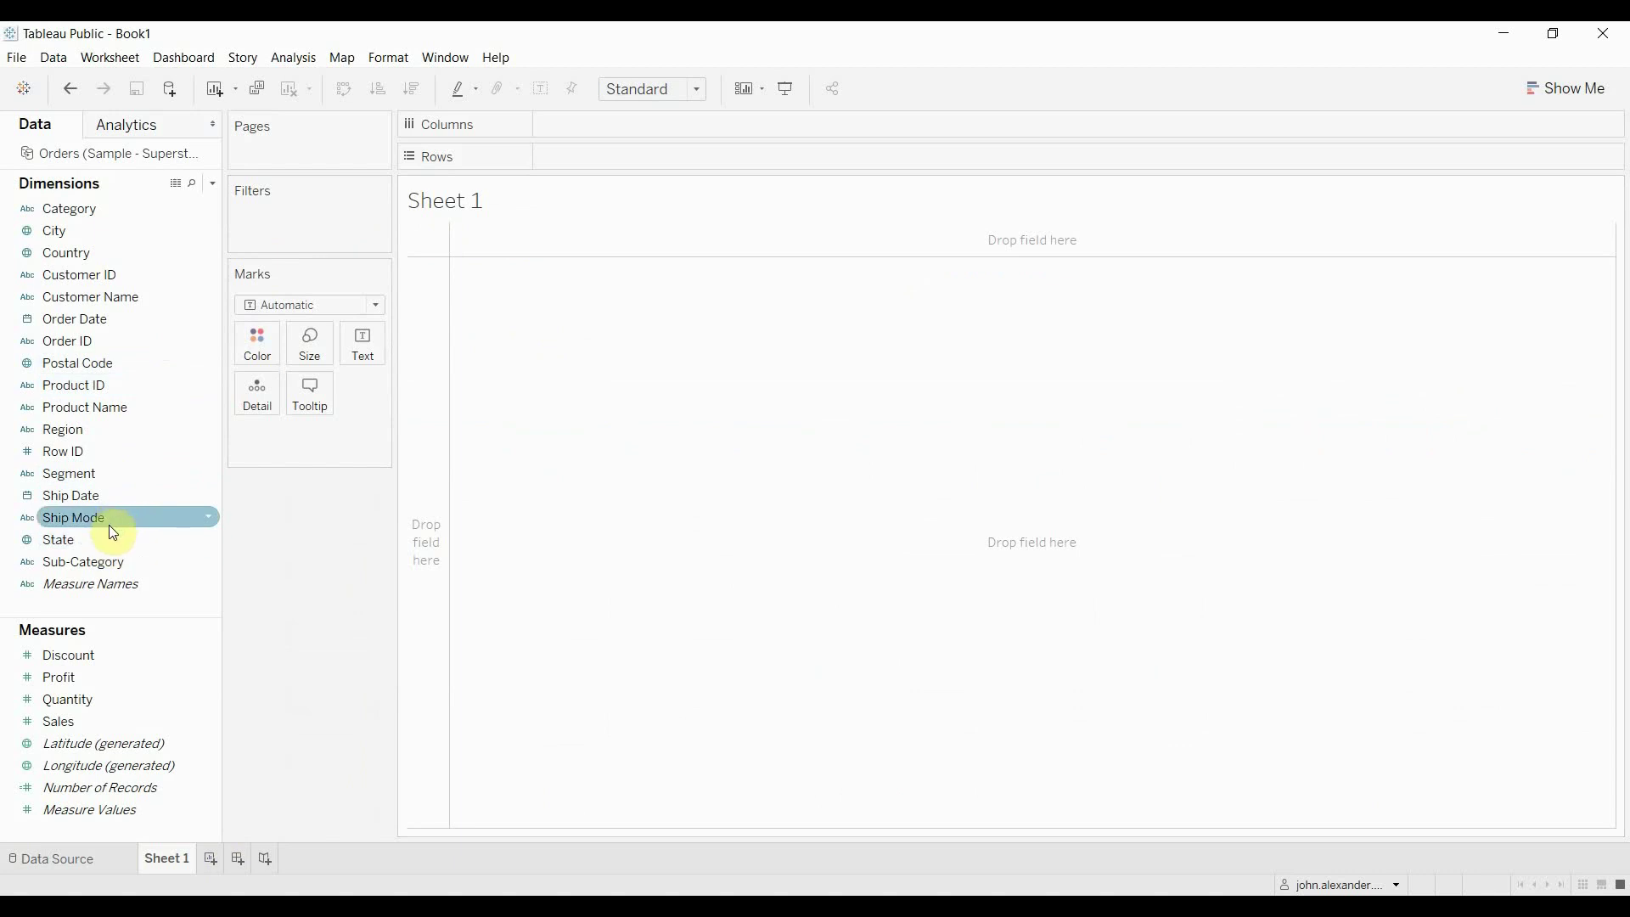
{"action": "left_click_drag", "start_coordinate": [101, 322], "coordinate": [551, 127]}
Step: Drill Order Date down to months, remove the quarter level, and plot SUM(Sales) on rows
{"action": "left_click", "coordinate": [552, 127]}
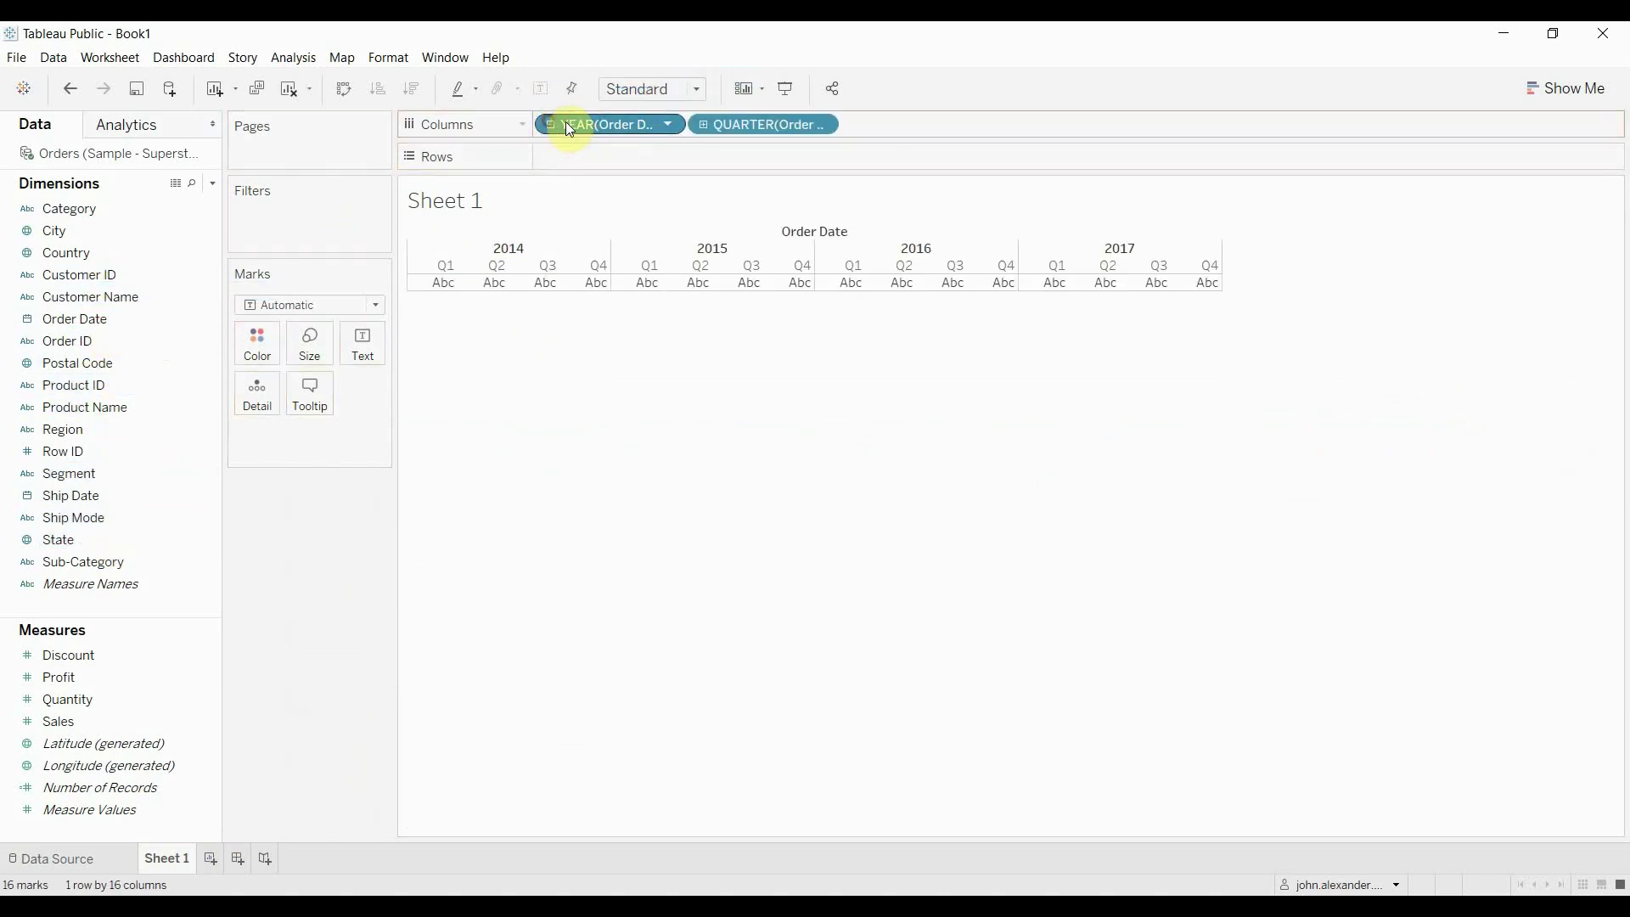
{"action": "left_click", "coordinate": [701, 125]}
{"action": "left_click_drag", "start_coordinate": [793, 124], "coordinate": [36, 301]}
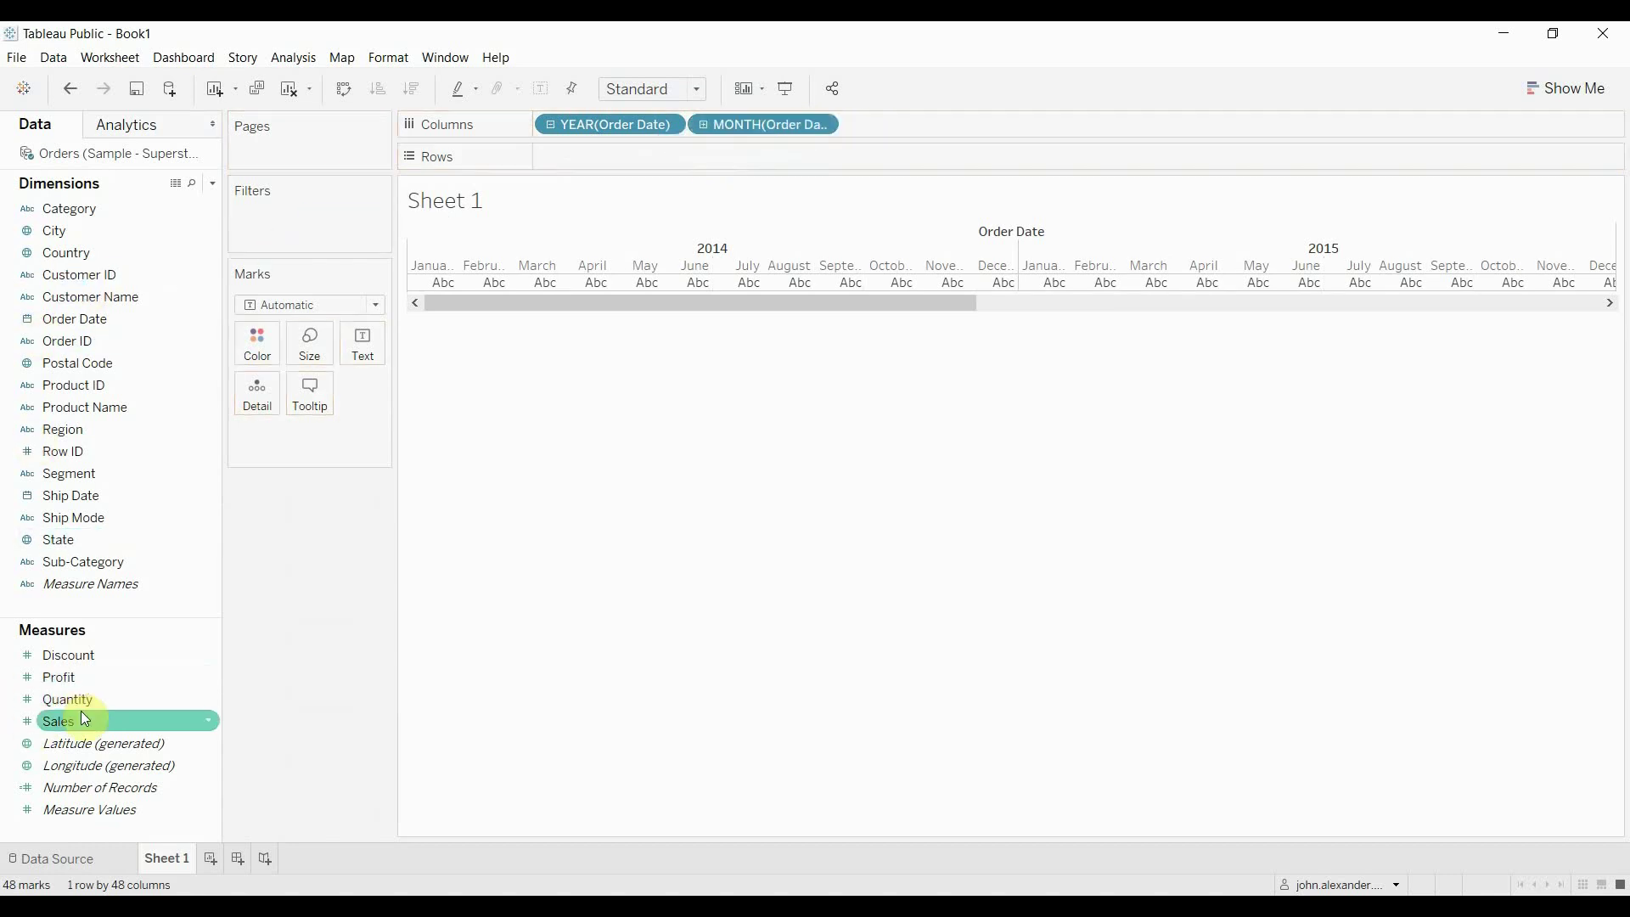
{"action": "left_click_drag", "start_coordinate": [73, 720], "coordinate": [593, 162]}
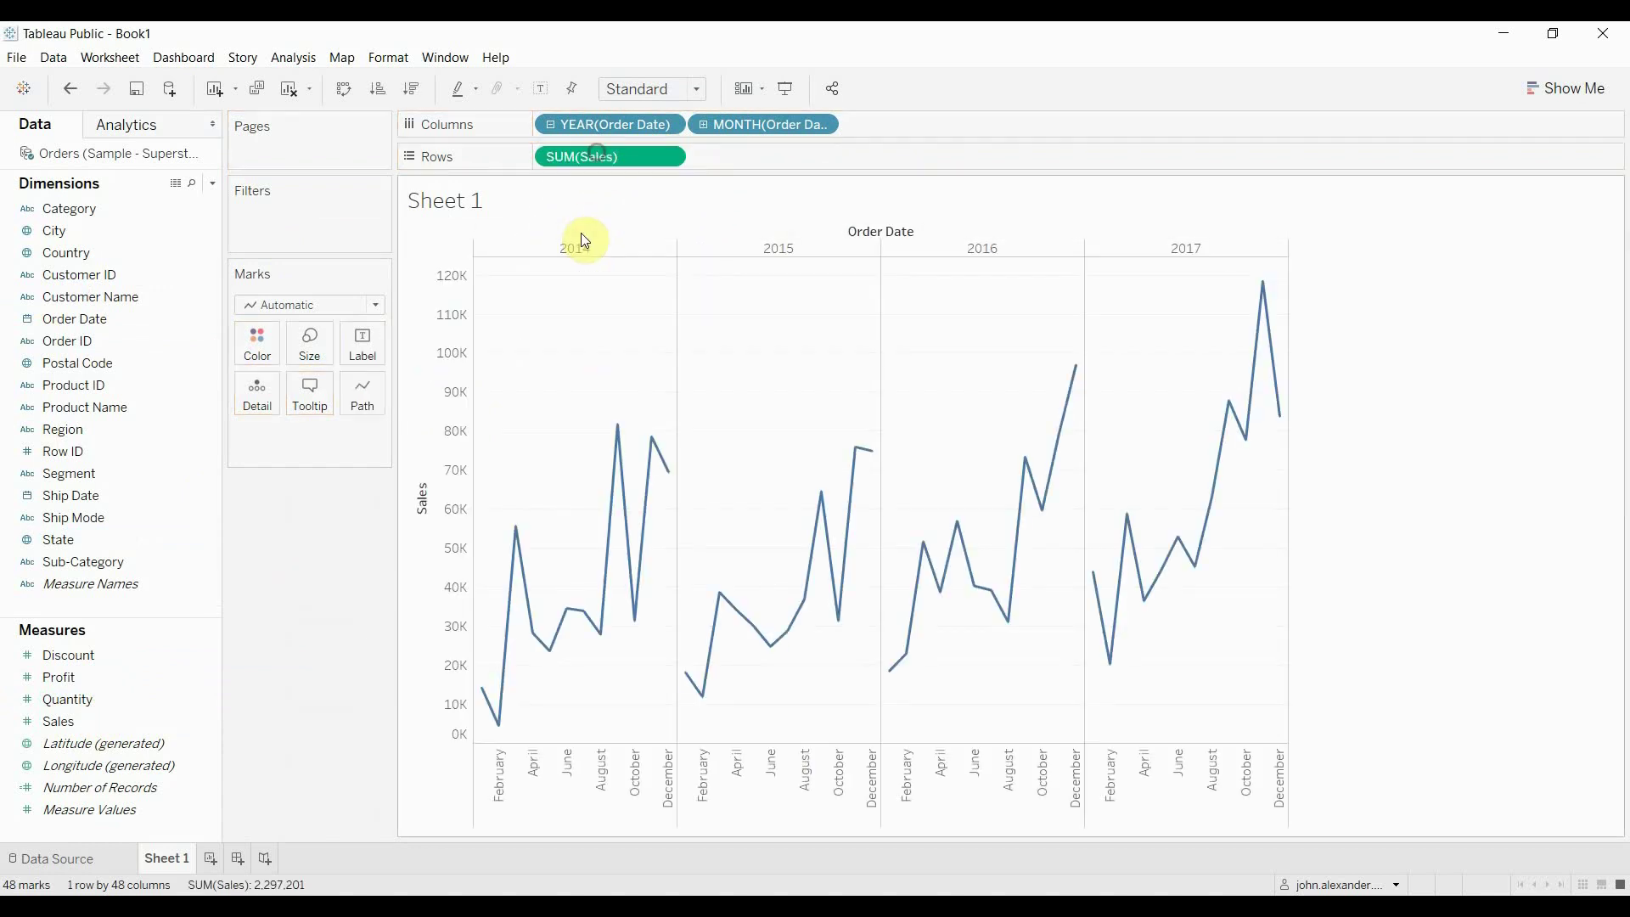
Step: Change SUM(Sales) to a Year Over Year Growth quick table calculation
{"action": "left_click", "coordinate": [668, 156]}
{"action": "mouse_move", "coordinate": [659, 474]}
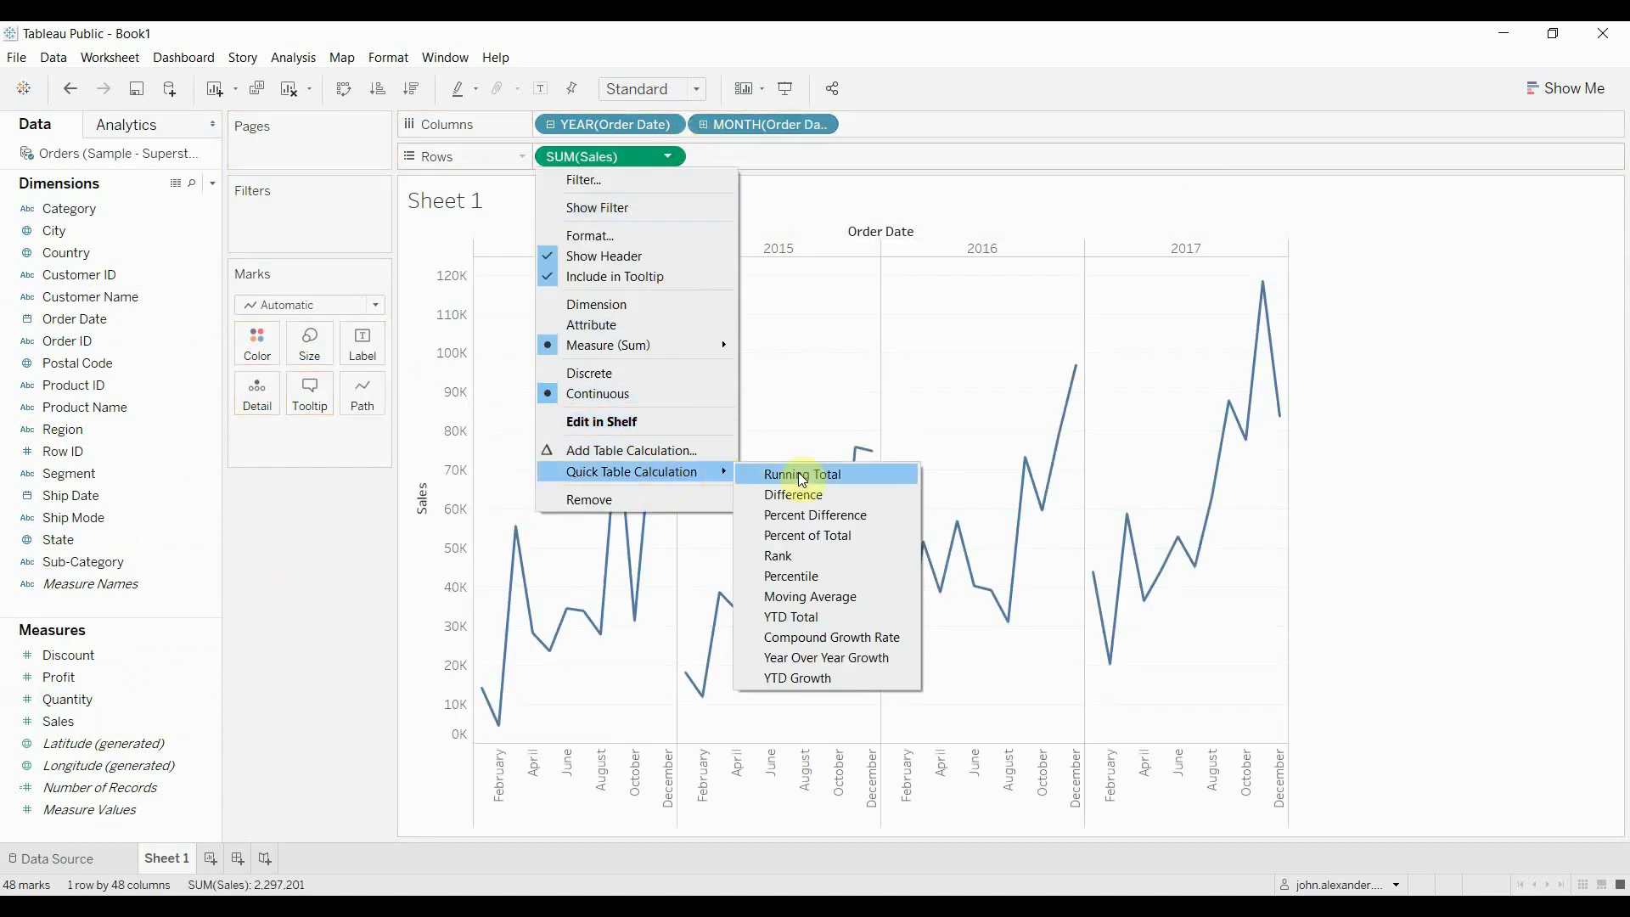
{"action": "left_click", "coordinate": [833, 658]}
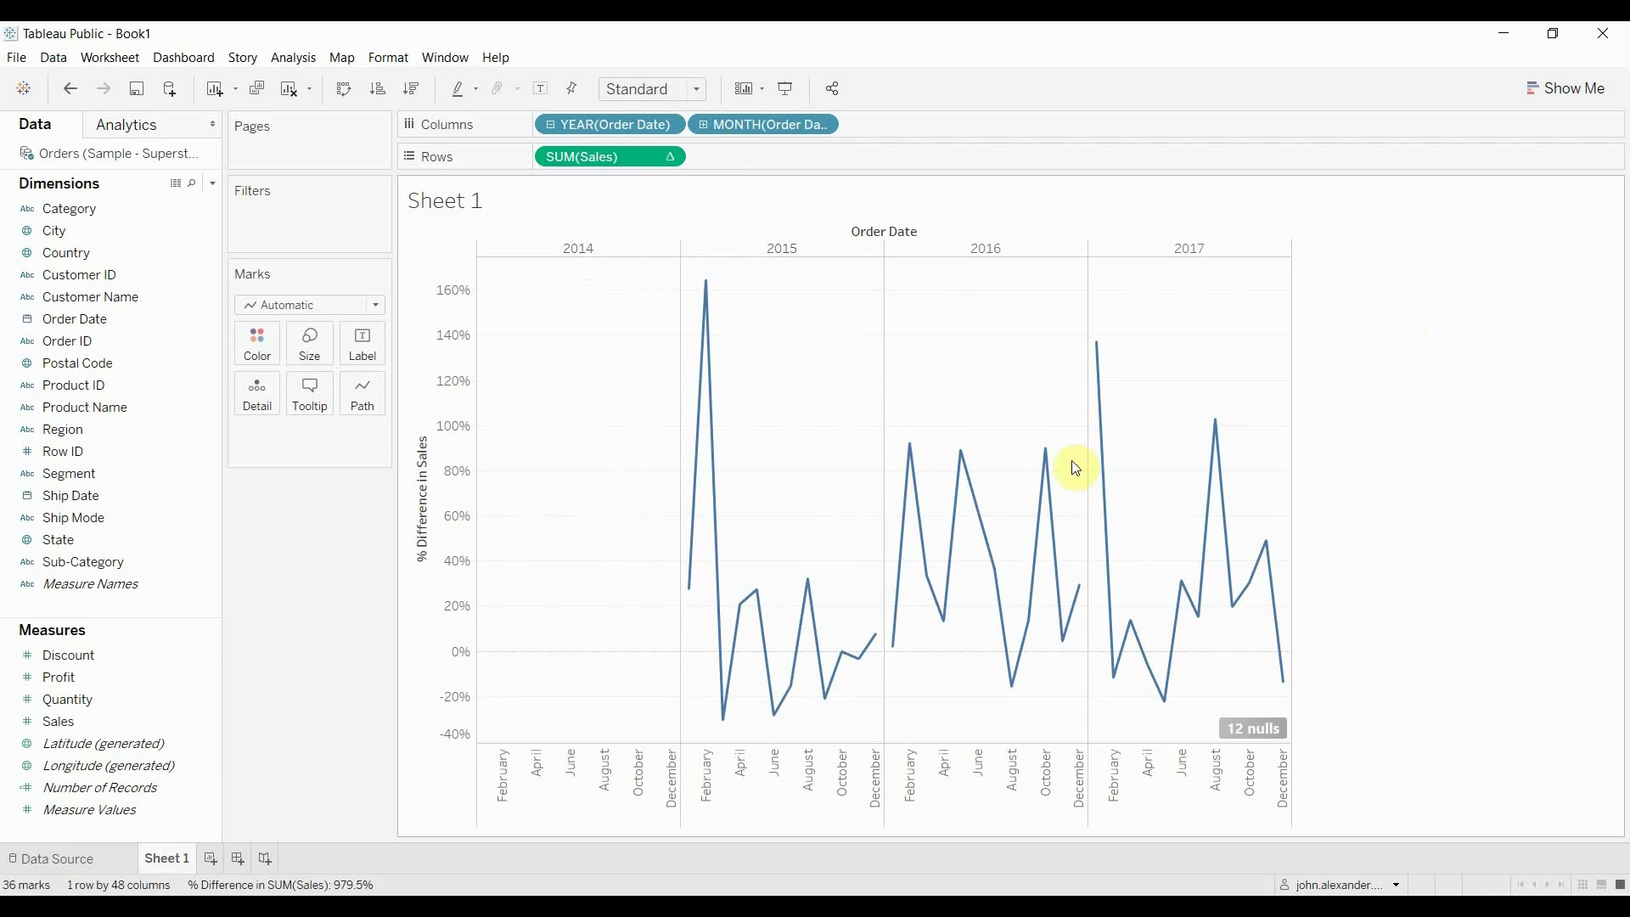
{"action": "right_click", "coordinate": [543, 258]}
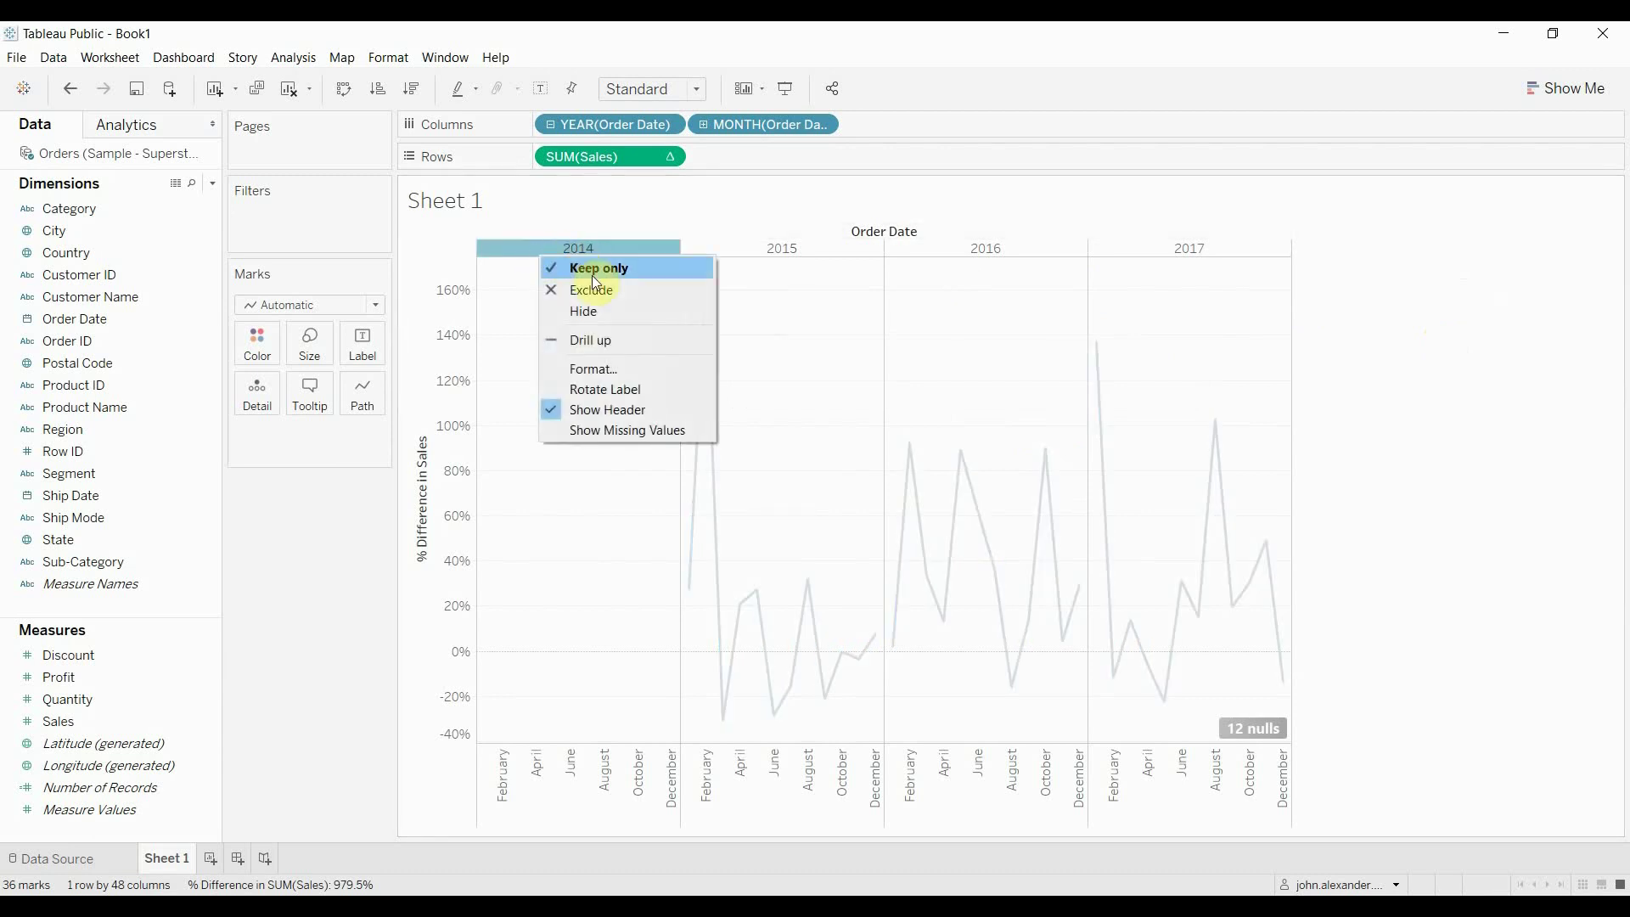
{"action": "left_click", "coordinate": [613, 309]}
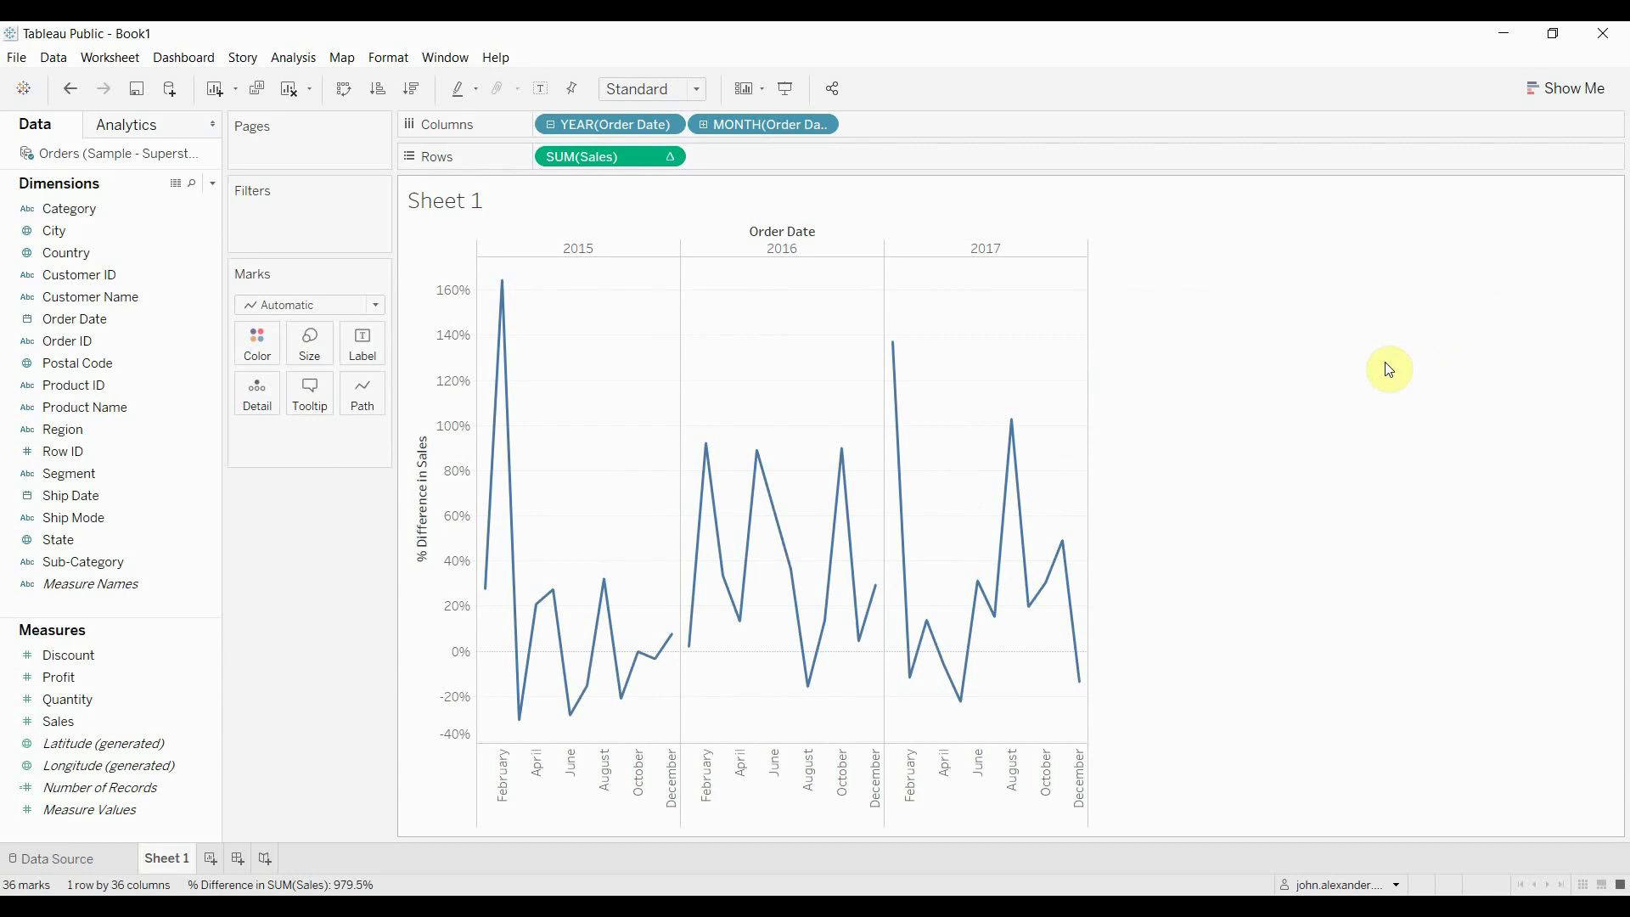
{"action": "key", "text": "ctrl+z"}
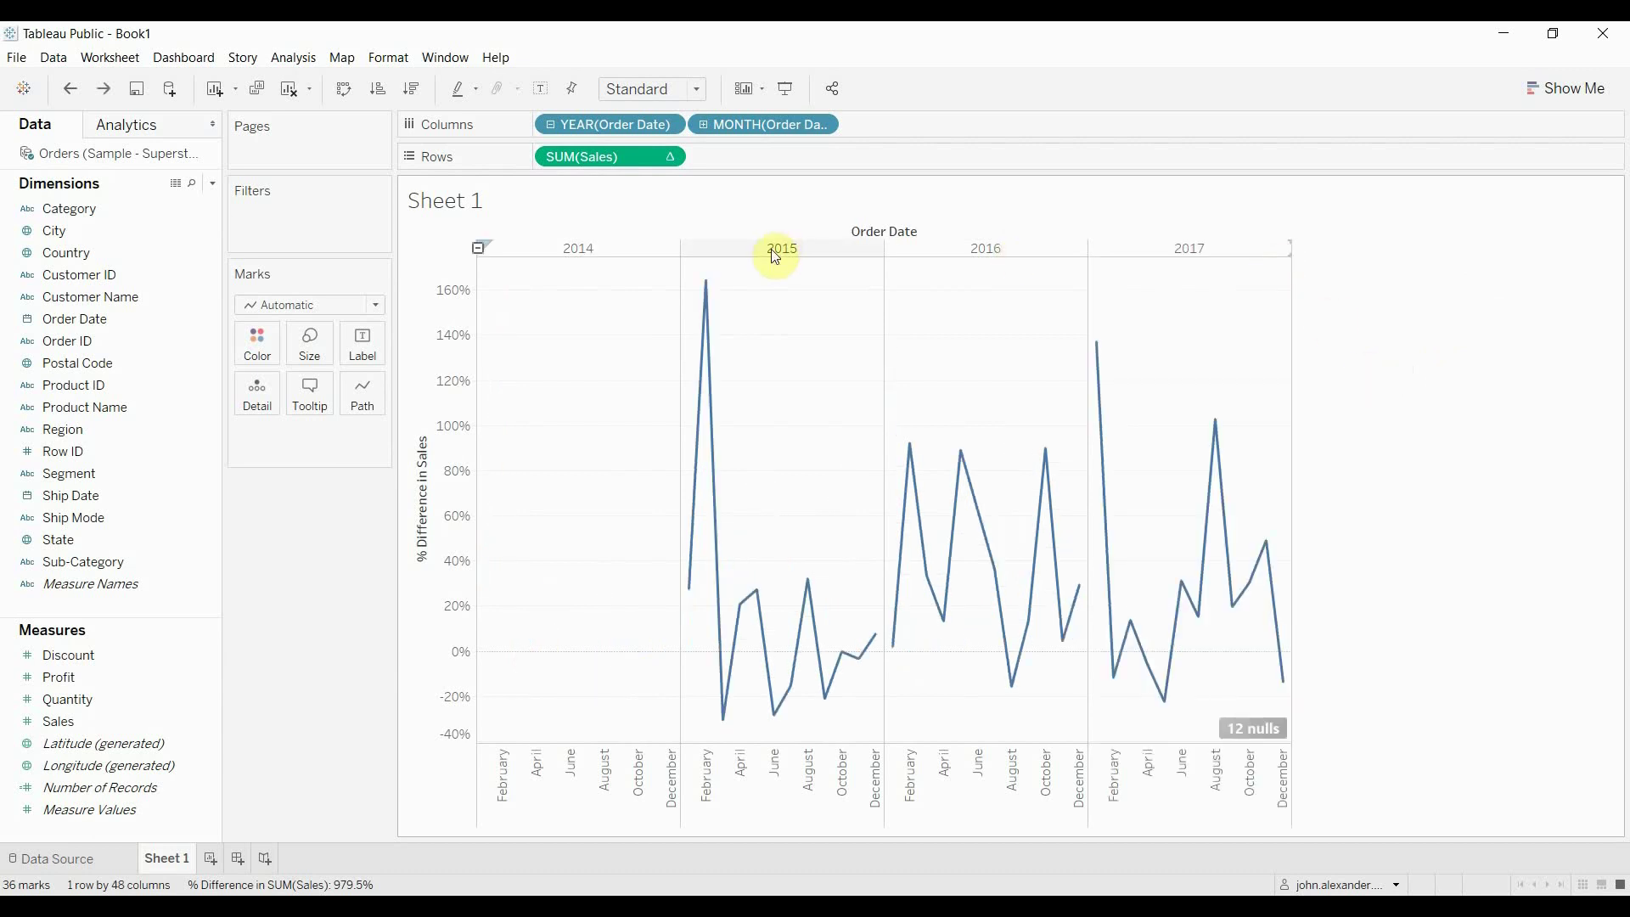
Step: Filter SUM(Sales) to a range of values that excludes nulls, leaving 2015–2017
{"action": "left_click", "coordinate": [670, 157]}
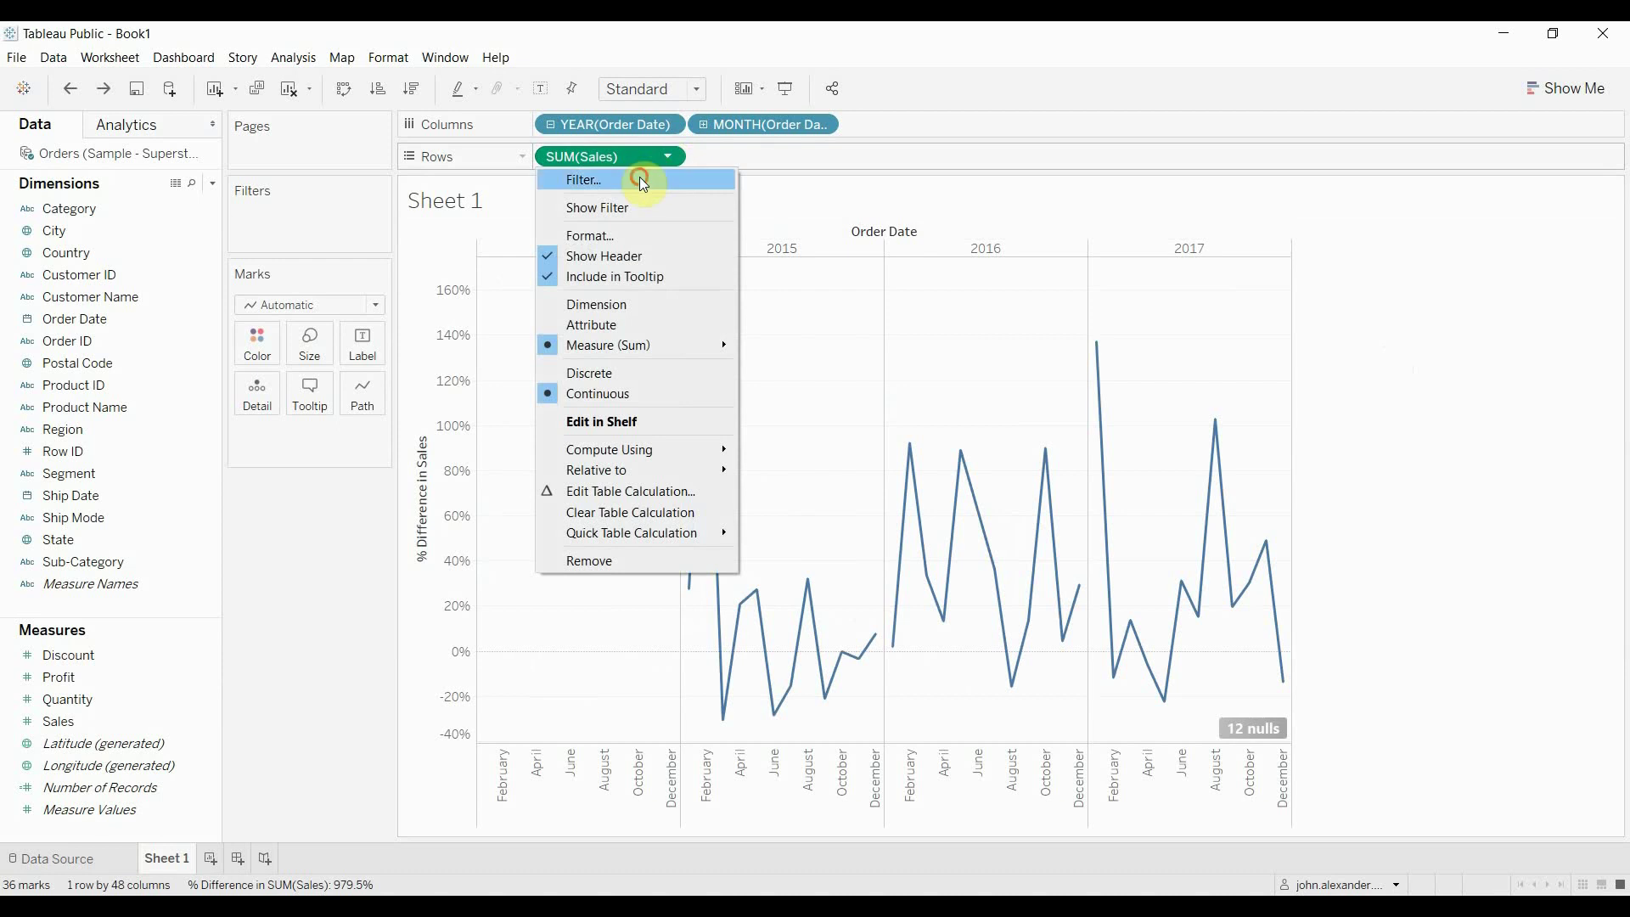
{"action": "left_click", "coordinate": [639, 177]}
{"action": "left_click_drag", "start_coordinate": [705, 311], "coordinate": [596, 209]}
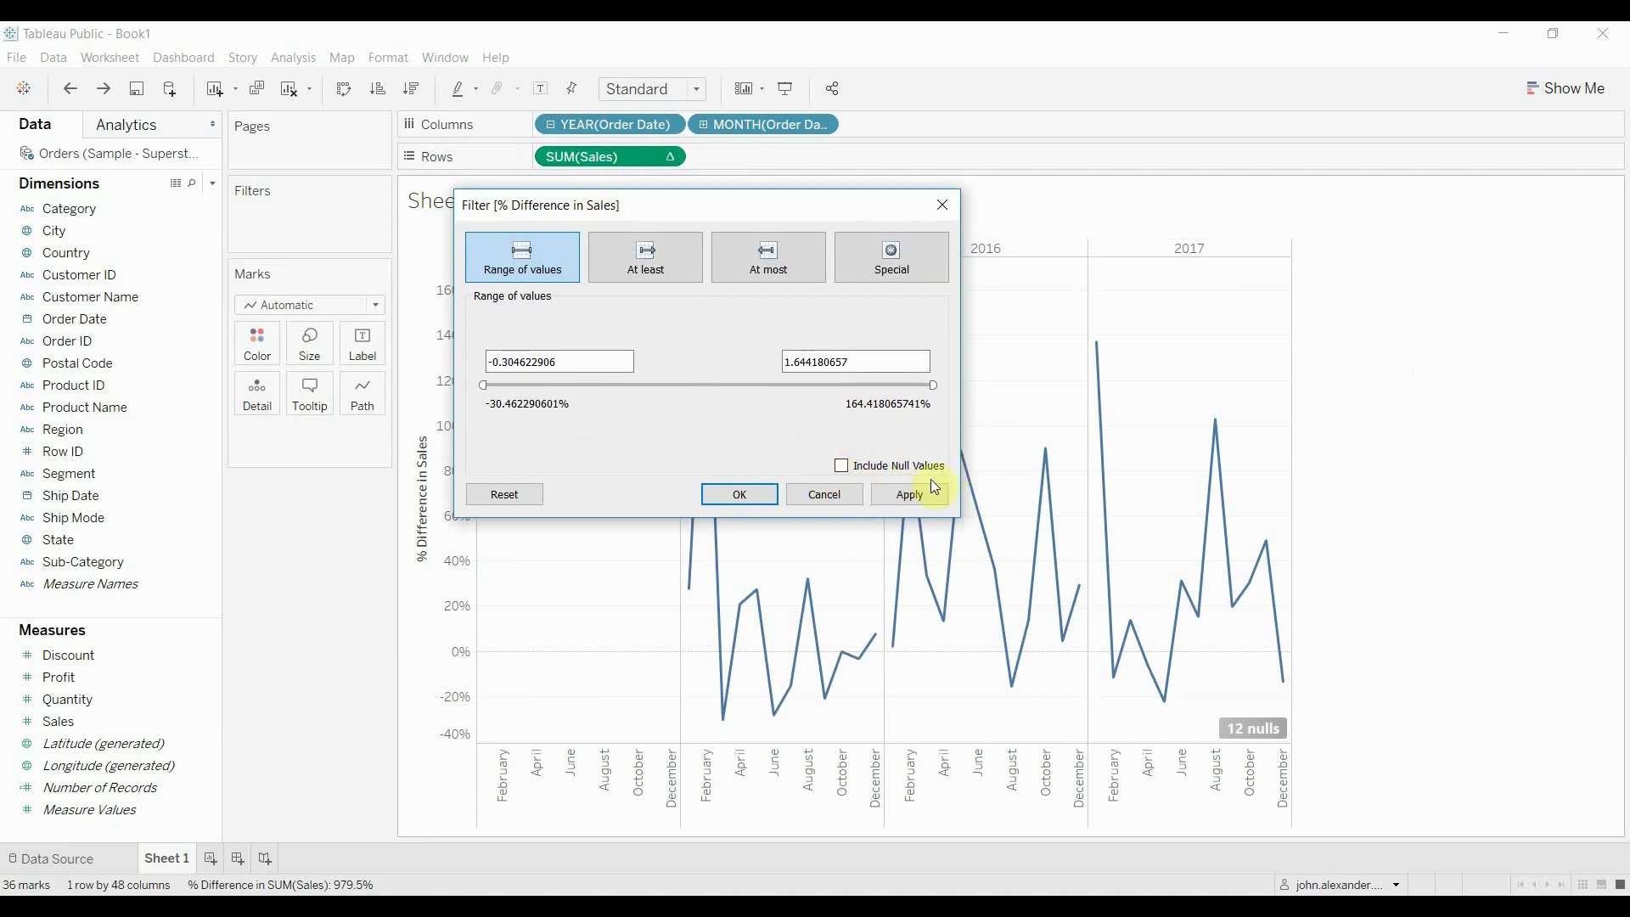
{"action": "left_click", "coordinate": [730, 494]}
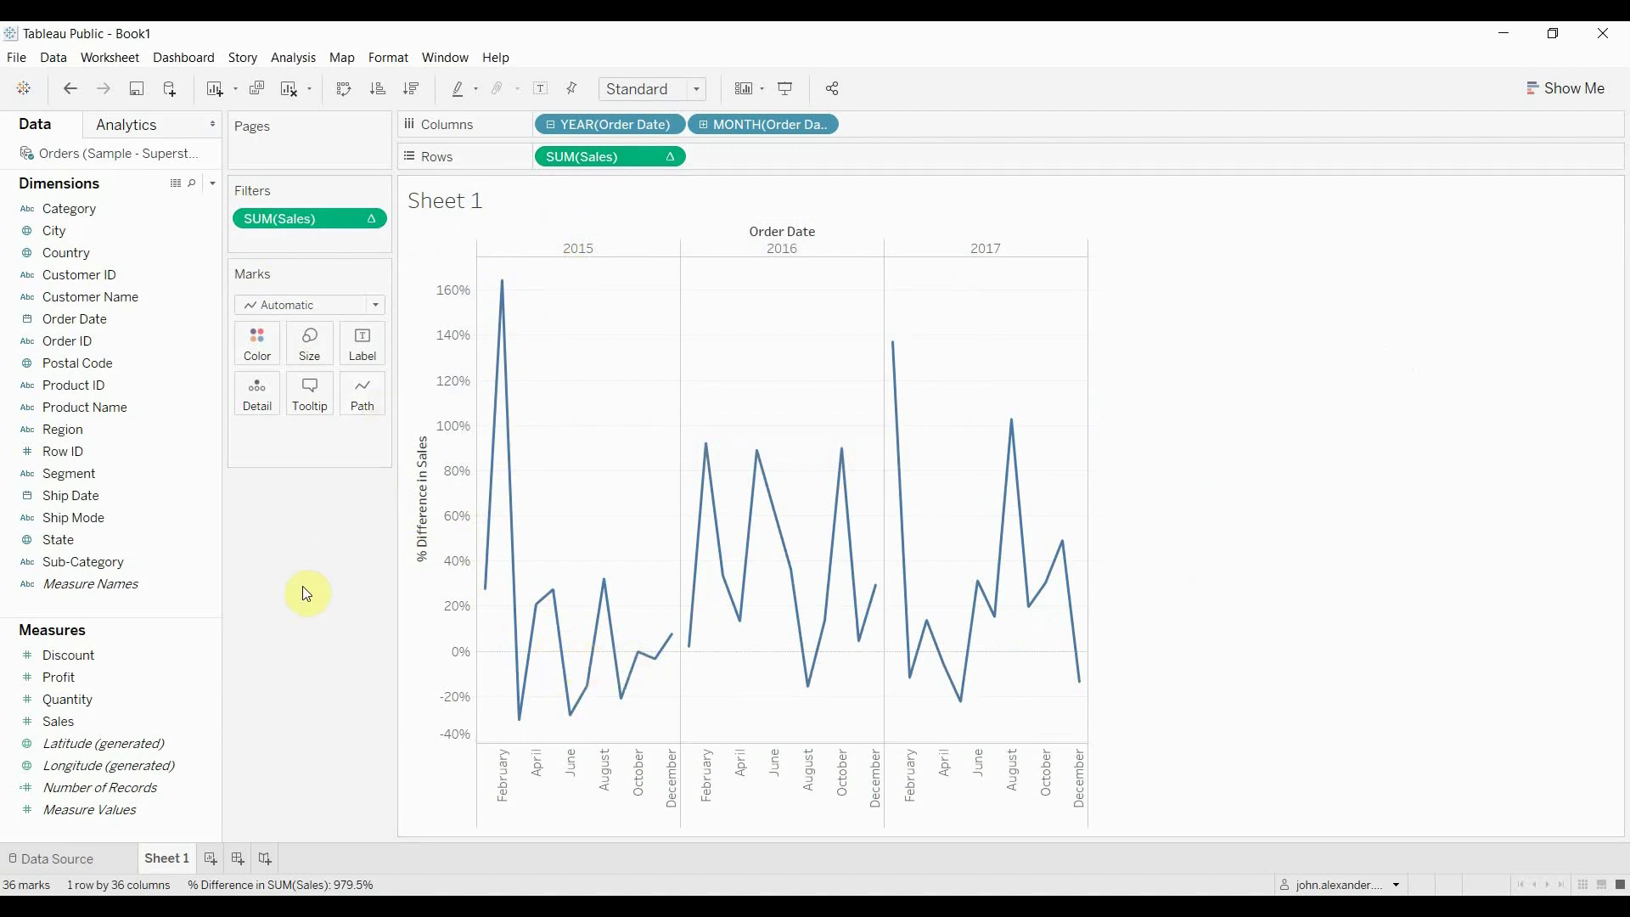
{"action": "mouse_move", "coordinate": [550, 597]}
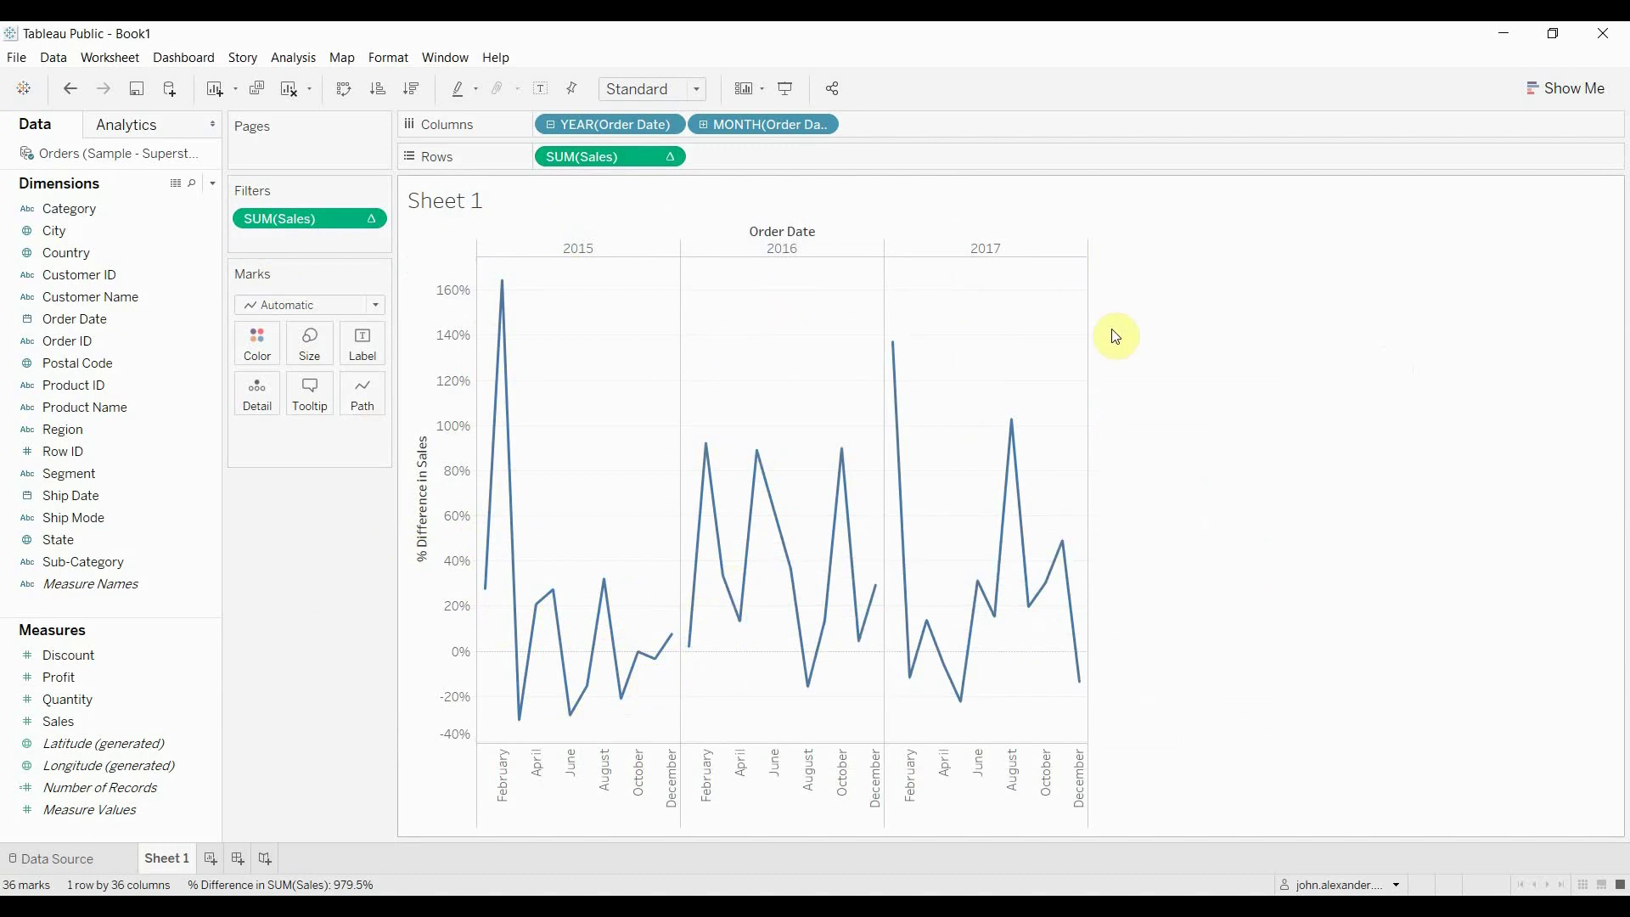
Step: Filter YEAR(Order Date) to 2016 and 2017, then add a new blank Sheet 2
{"action": "right_click", "coordinate": [665, 125]}
{"action": "left_click", "coordinate": [566, 412]}
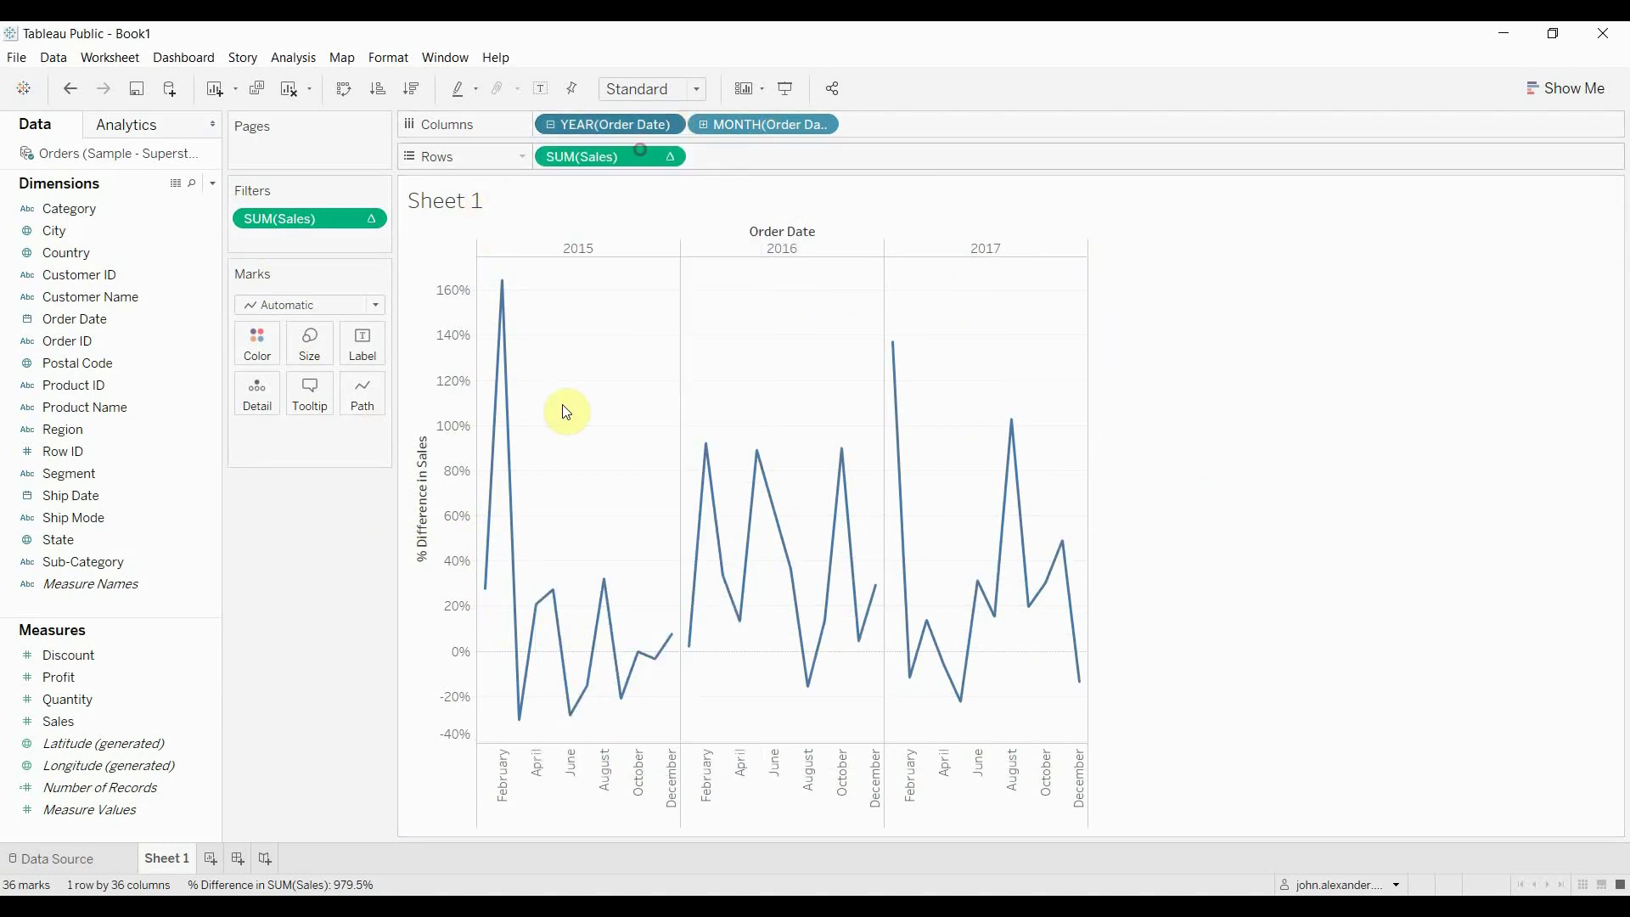
{"action": "left_click", "coordinate": [640, 303]}
{"action": "left_click", "coordinate": [640, 322]}
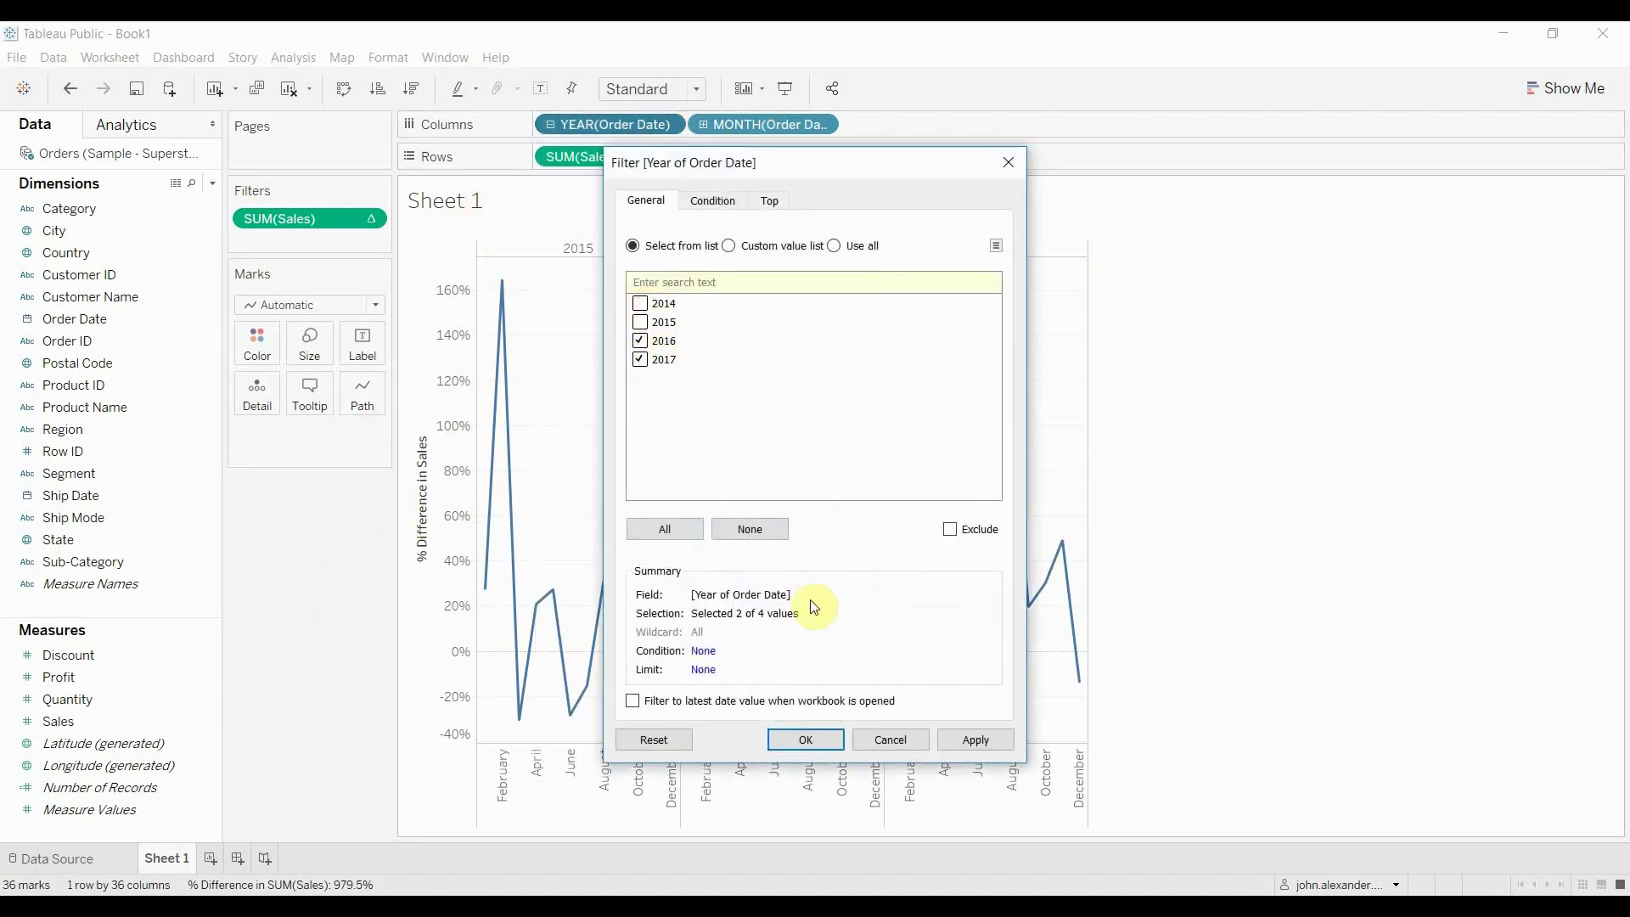
{"action": "left_click", "coordinate": [816, 741]}
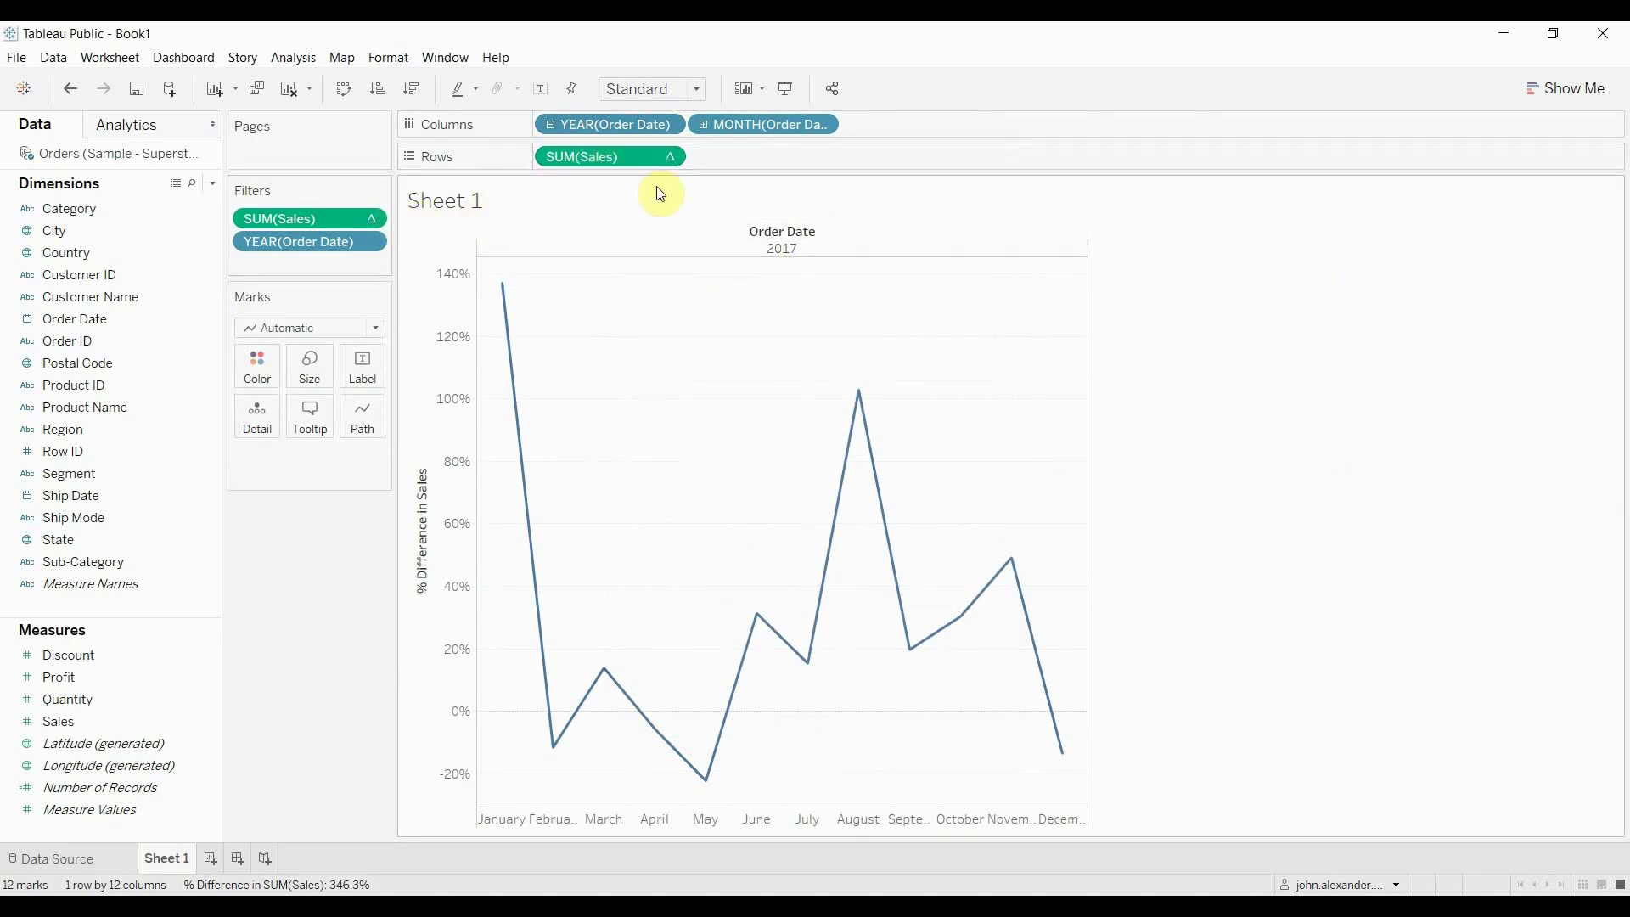
{"action": "left_click", "coordinate": [210, 858]}
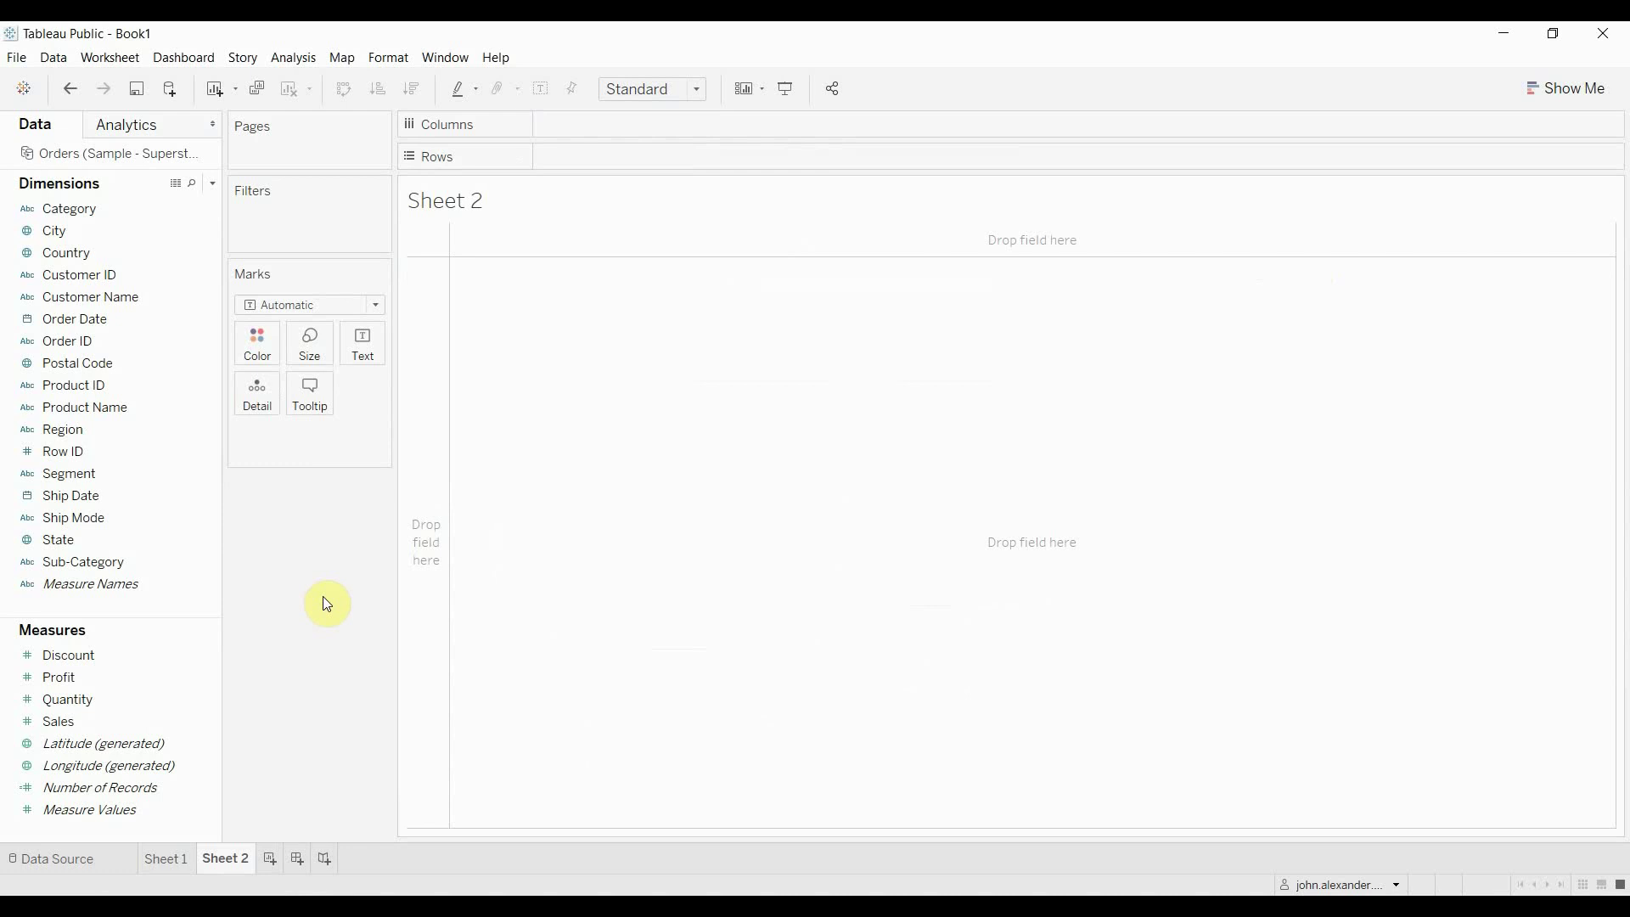
Step: Show SUM(Sales) as text by YEAR(Order Date), filtered to 2016 (609,206) and 2017 (733,215)
{"action": "left_click_drag", "start_coordinate": [64, 721], "coordinate": [672, 410]}
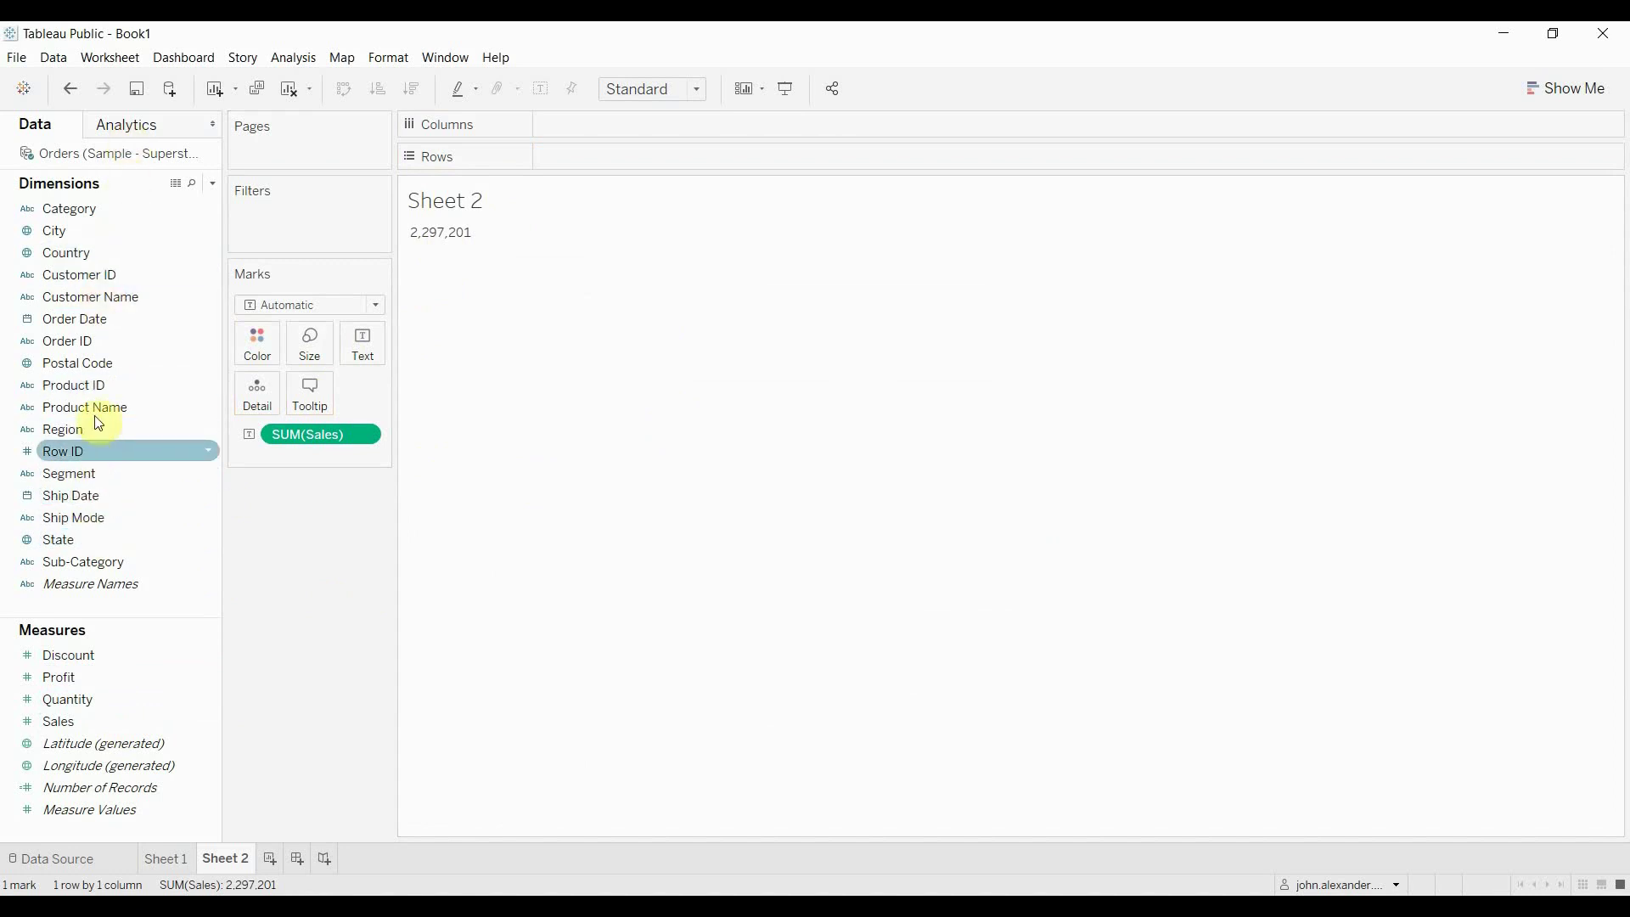
{"action": "left_click_drag", "start_coordinate": [90, 317], "coordinate": [599, 132]}
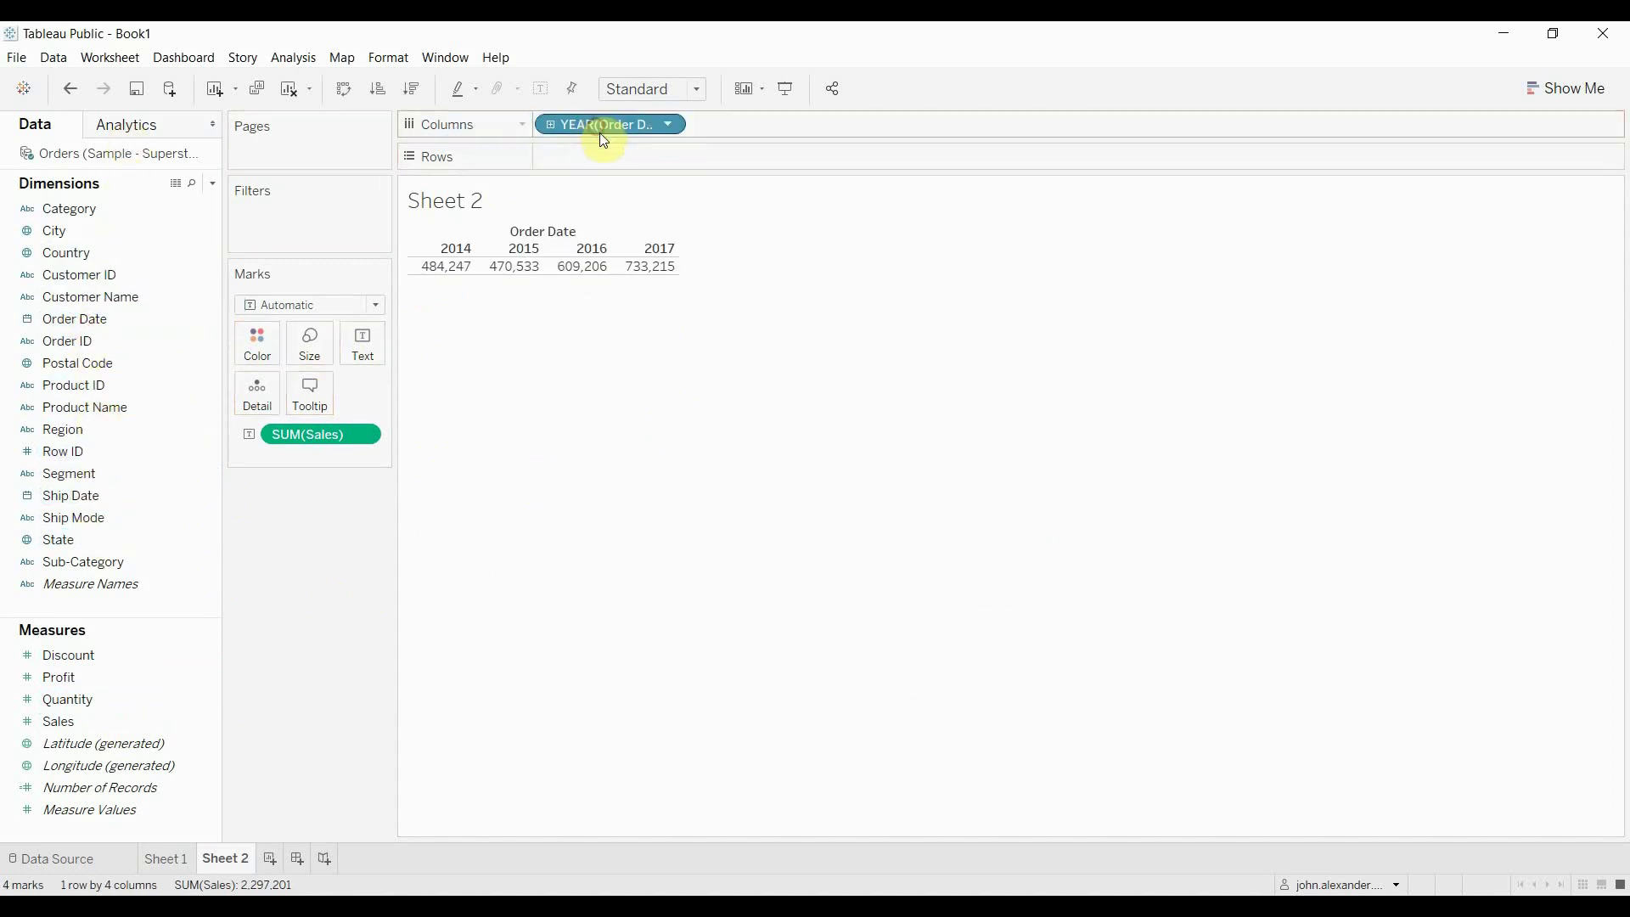
{"action": "left_click", "coordinate": [675, 125]}
{"action": "left_click", "coordinate": [577, 149]}
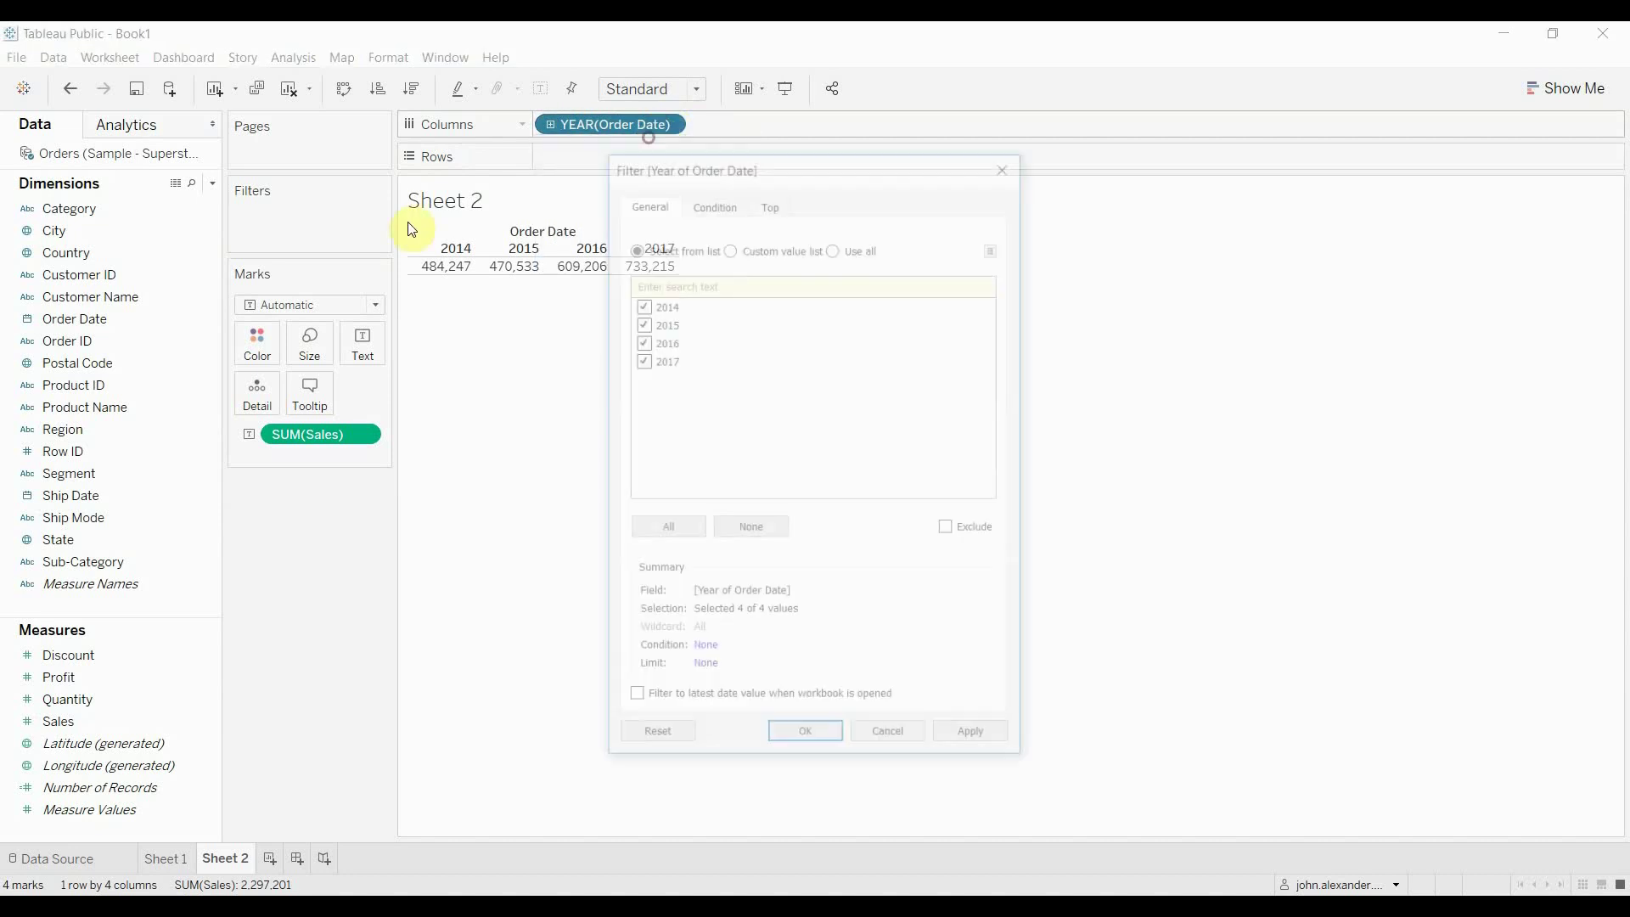
{"action": "left_click", "coordinate": [641, 306]}
{"action": "left_click", "coordinate": [640, 323]}
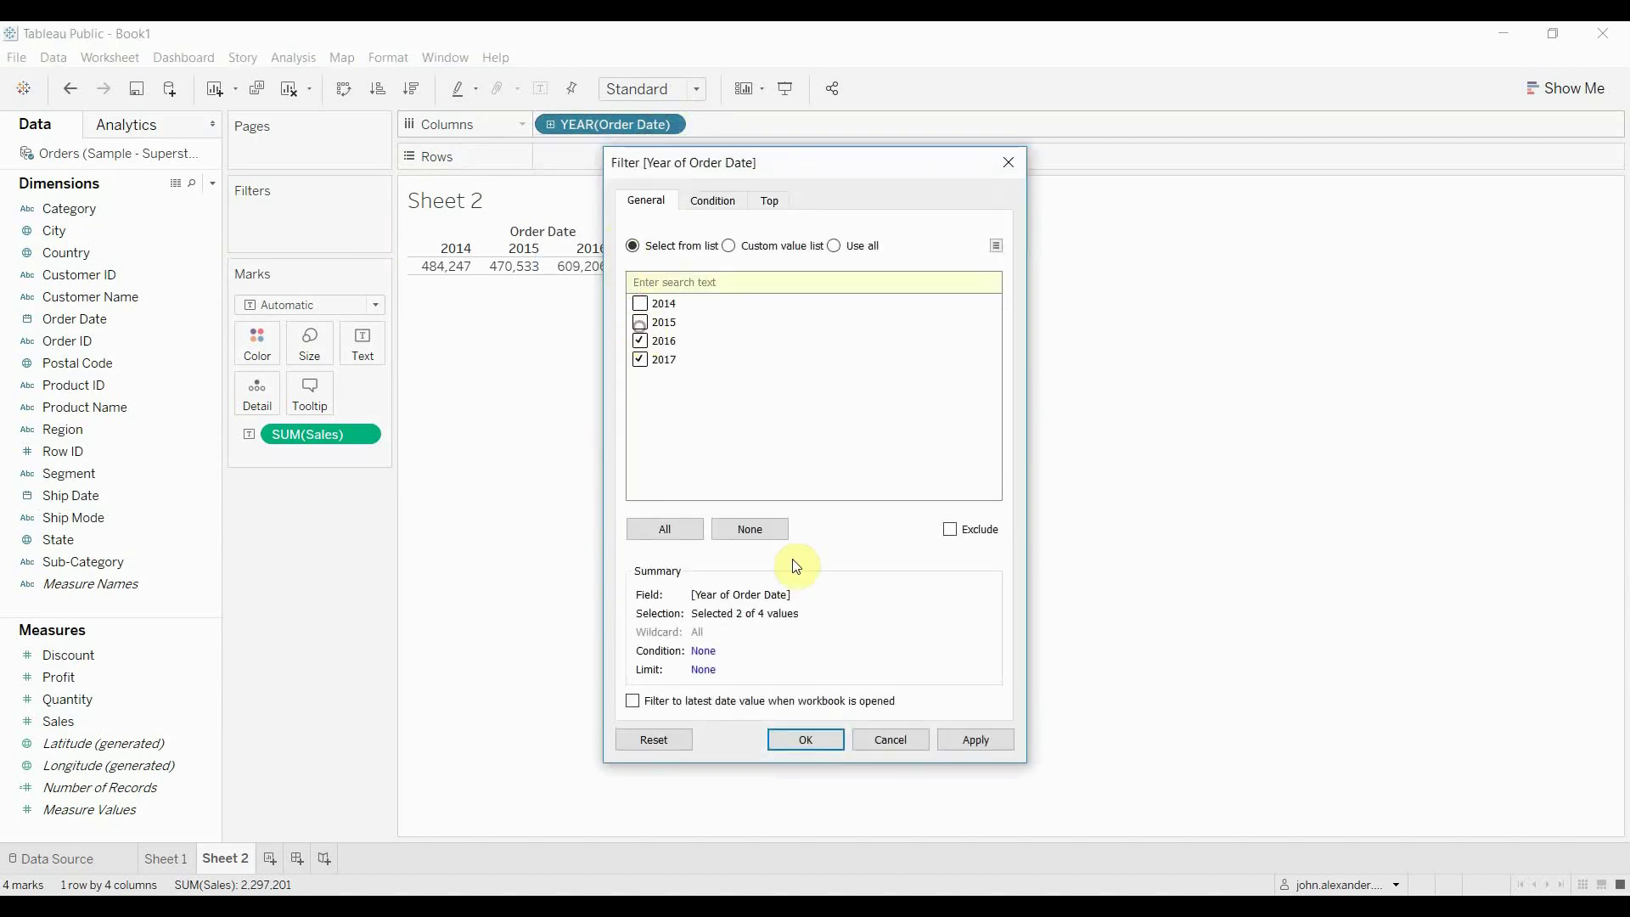
{"action": "left_click", "coordinate": [825, 742]}
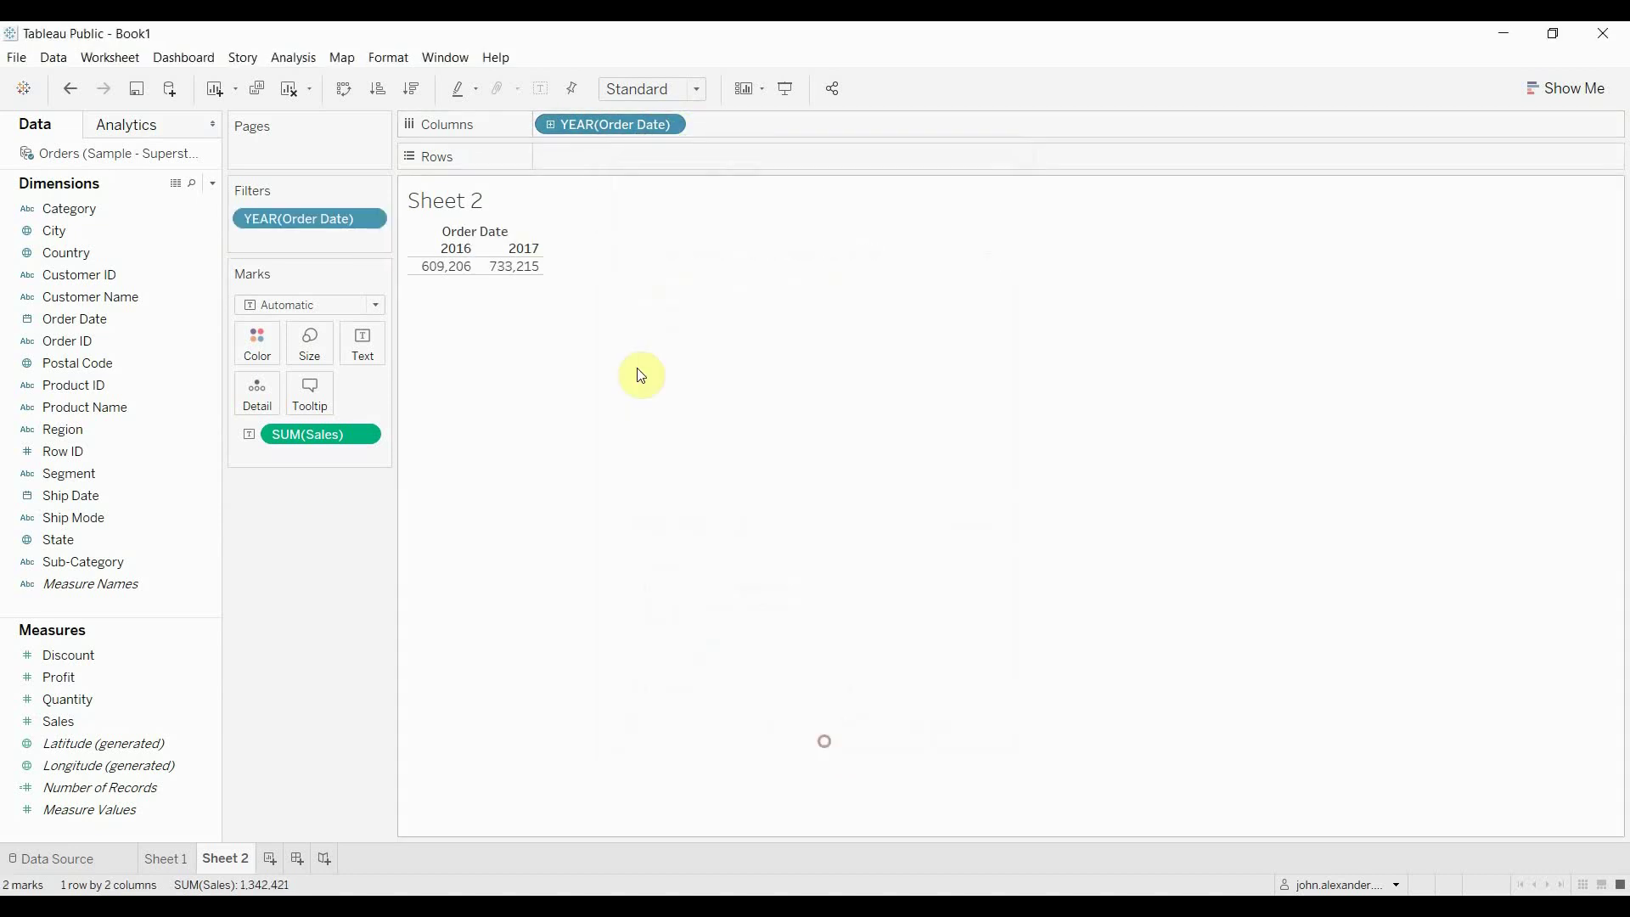
Step: Apply Percent Difference to Sales and add a second plain Sales measure to the table
{"action": "left_click", "coordinate": [363, 434]}
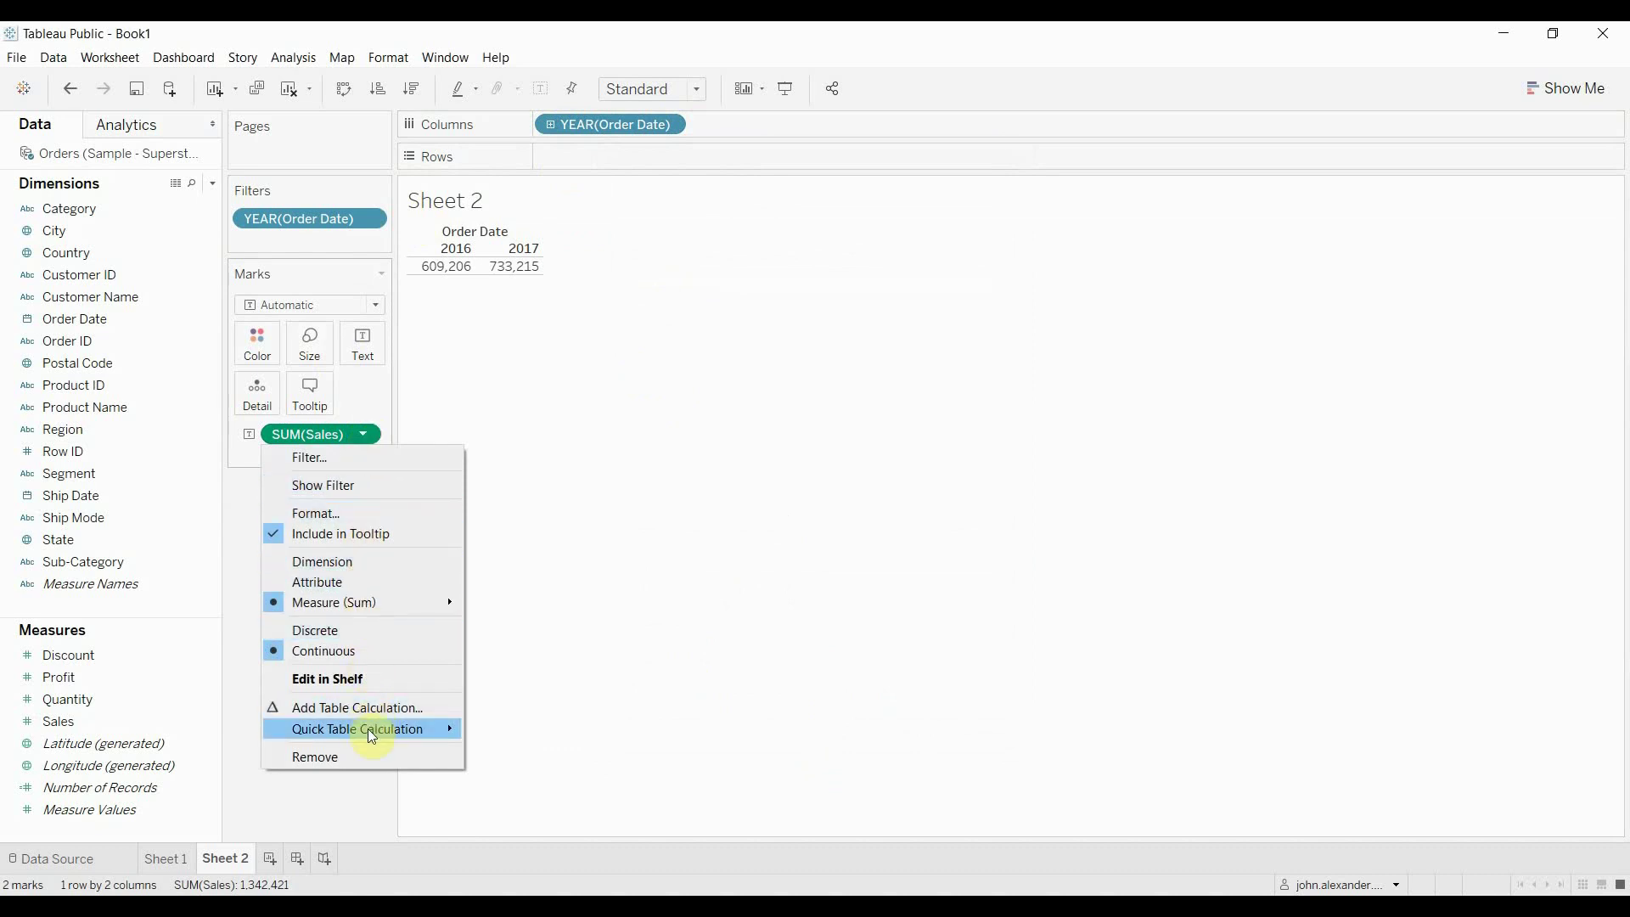
{"action": "mouse_move", "coordinate": [368, 728]}
{"action": "left_click", "coordinate": [578, 762]}
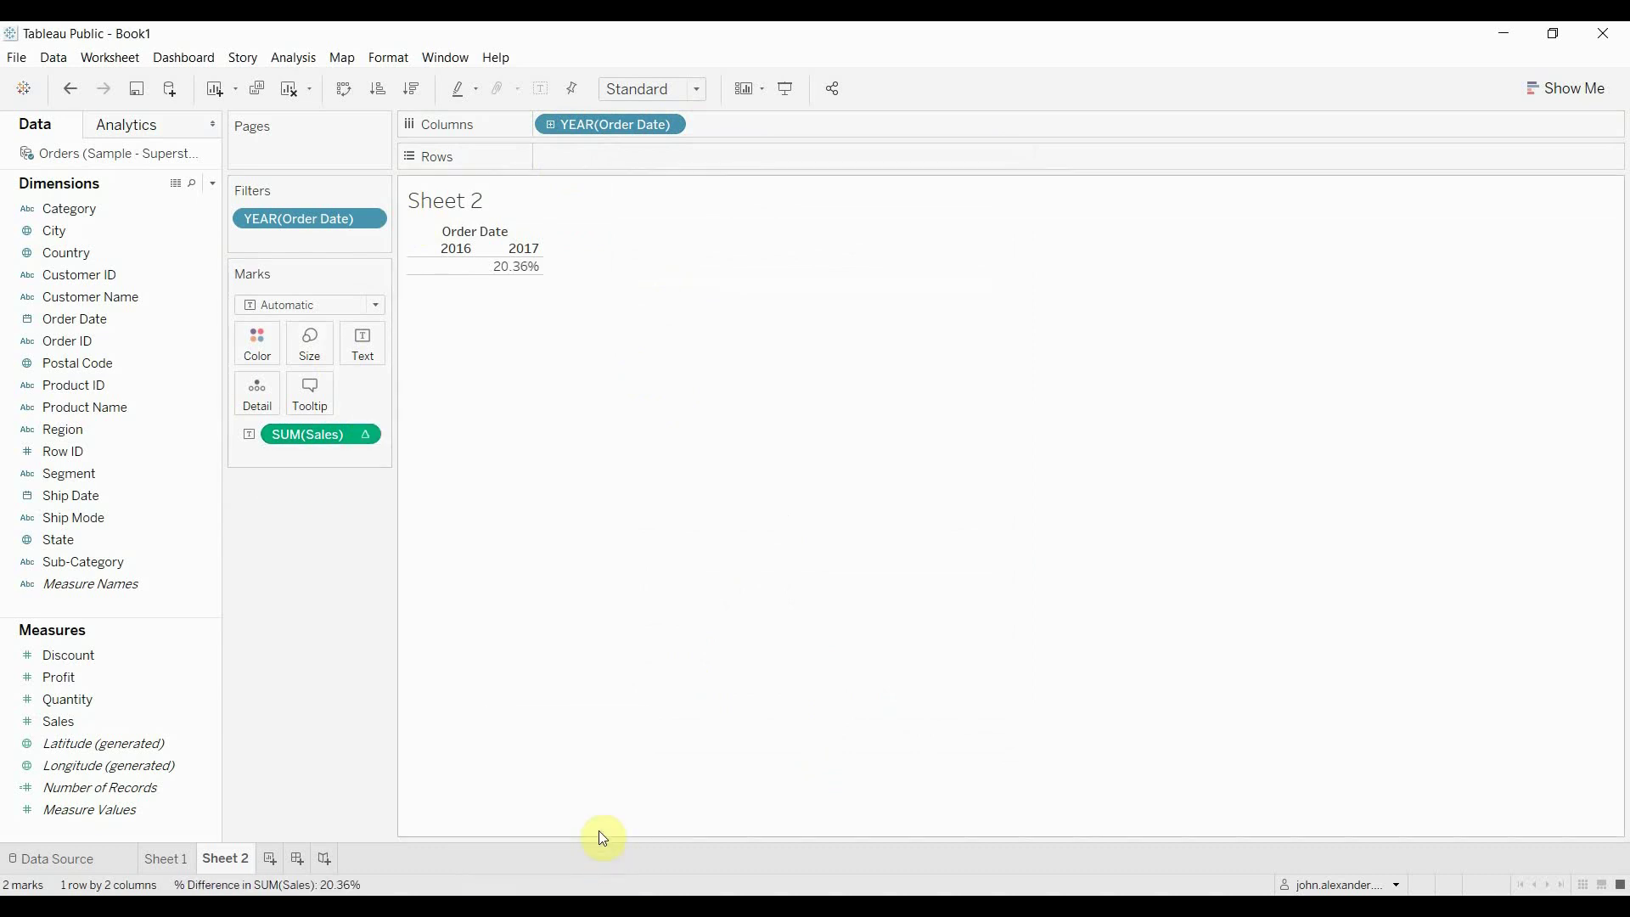
{"action": "left_click_drag", "start_coordinate": [38, 720], "coordinate": [493, 268]}
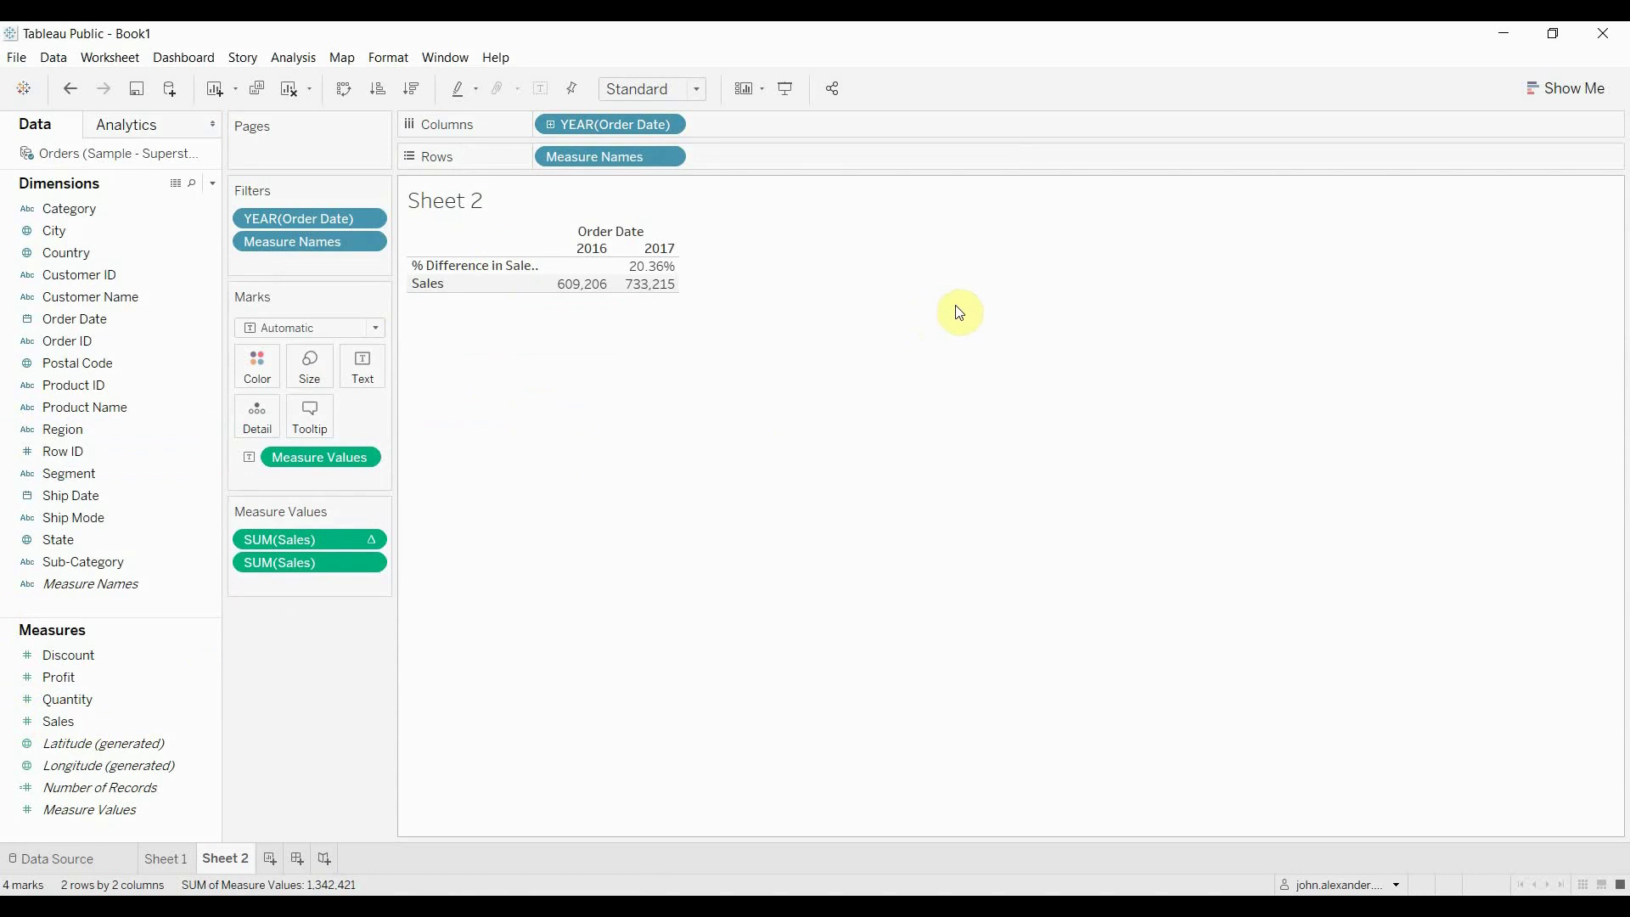
{"action": "mouse_move", "coordinate": [579, 273]}
Step: Create a new calculated field named Show/Hide
{"action": "left_click", "coordinate": [204, 208]}
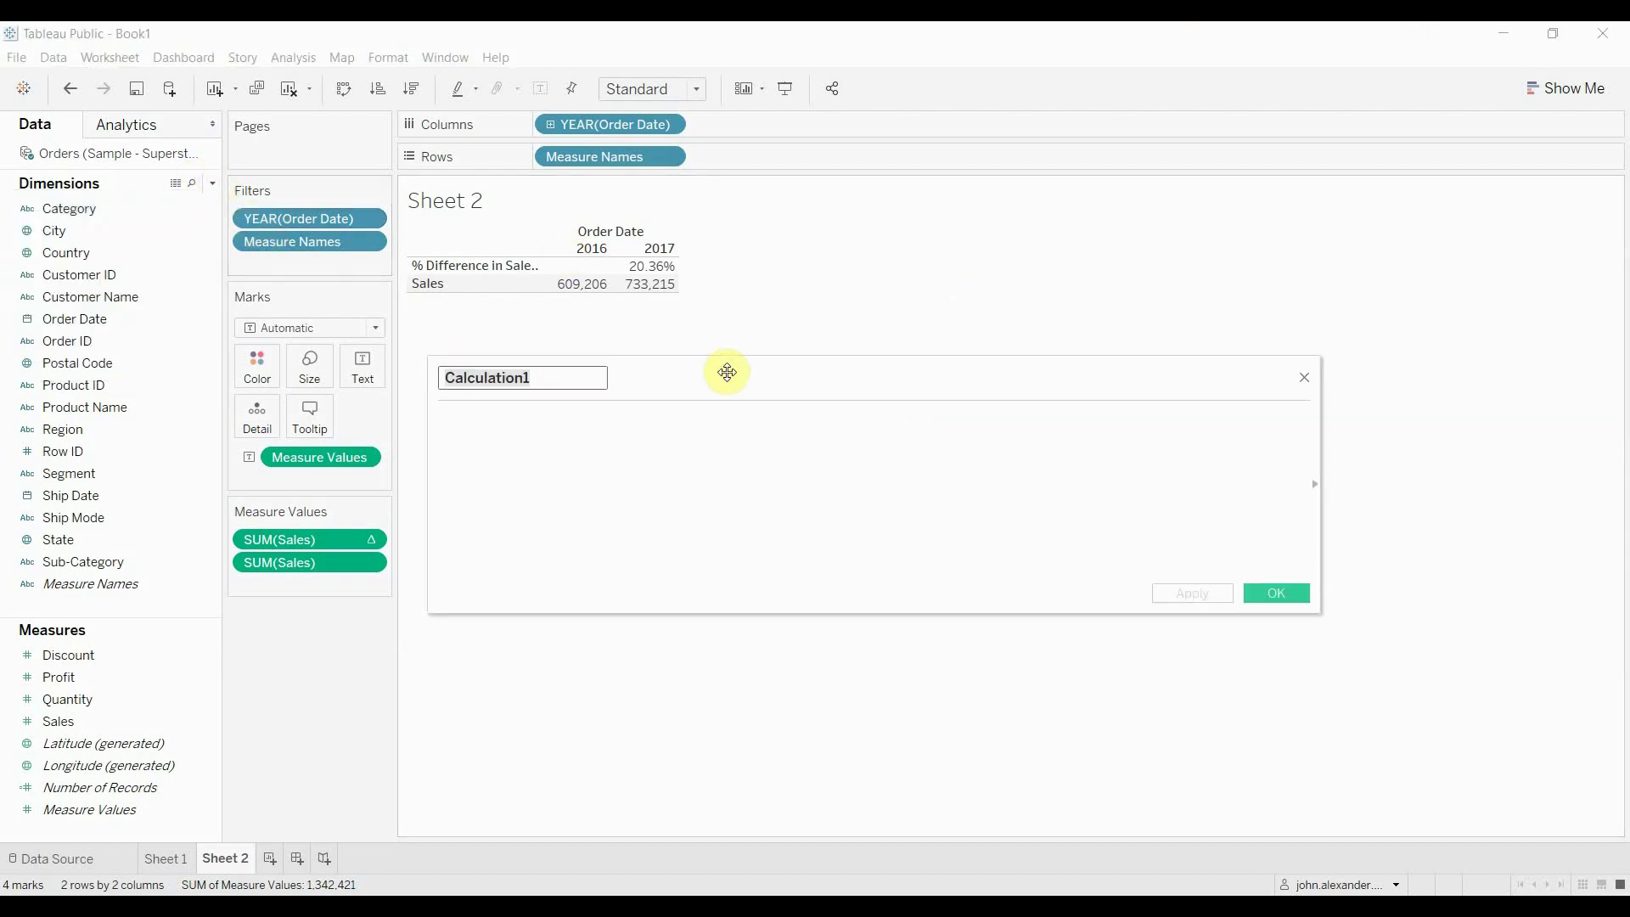
{"action": "type", "text": "Show/"}
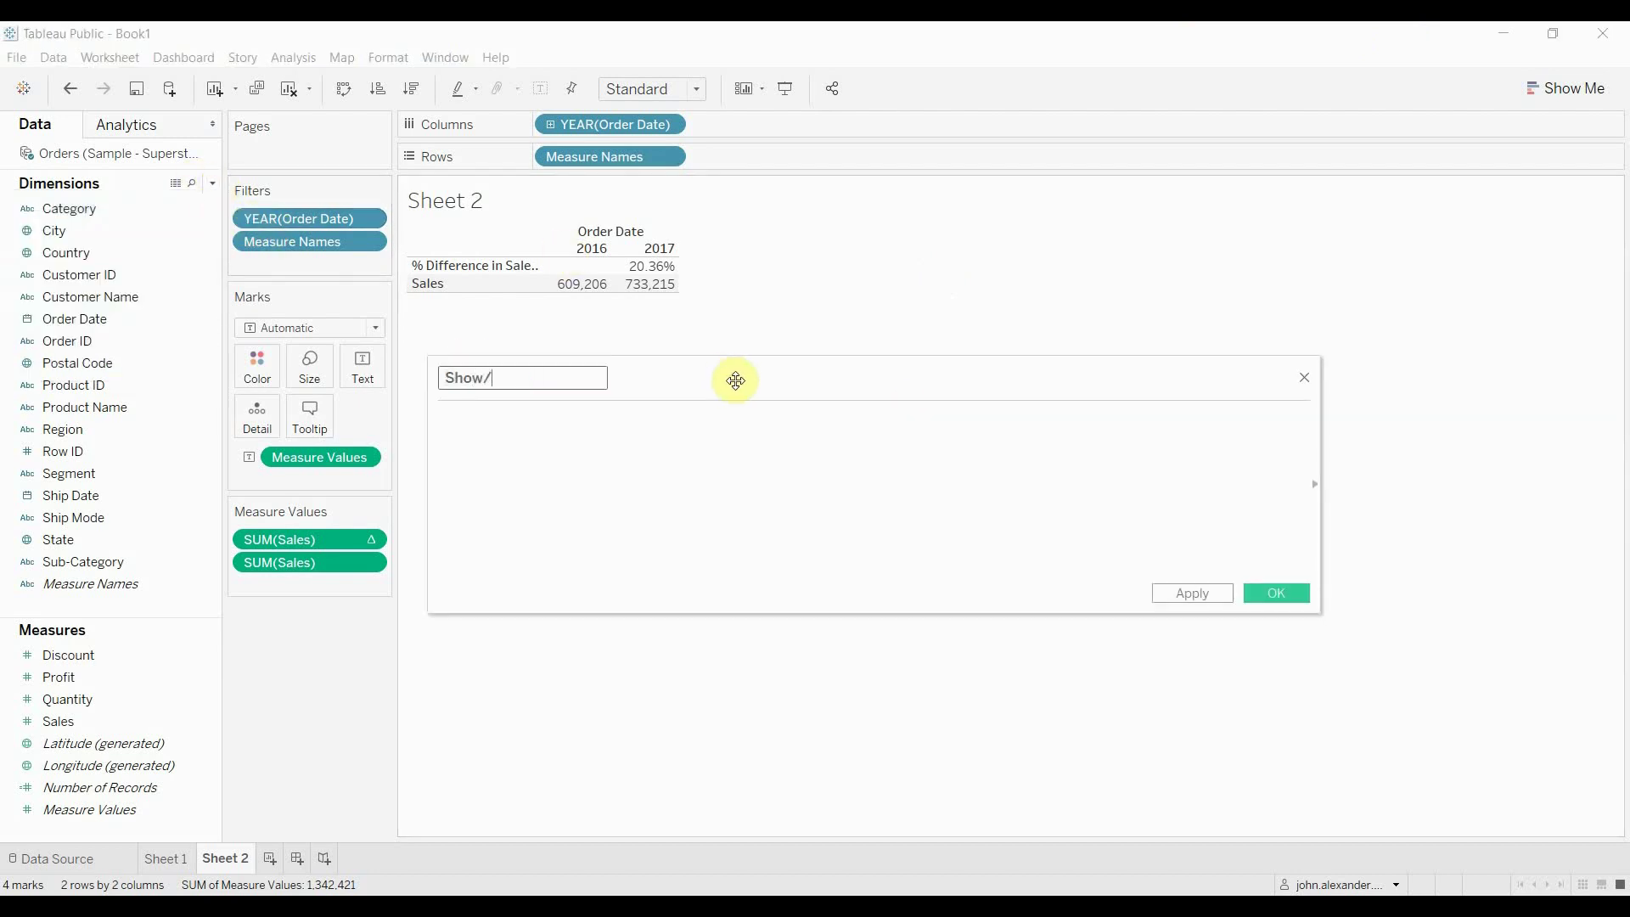
{"action": "type", "text": "Hide"}
{"action": "key", "text": "Tab"}
Step: Enter the formula: if year([Order Date]) == max(year([Order Date])) then 'Show' else 'Hide' end
{"action": "type", "text": "if "}
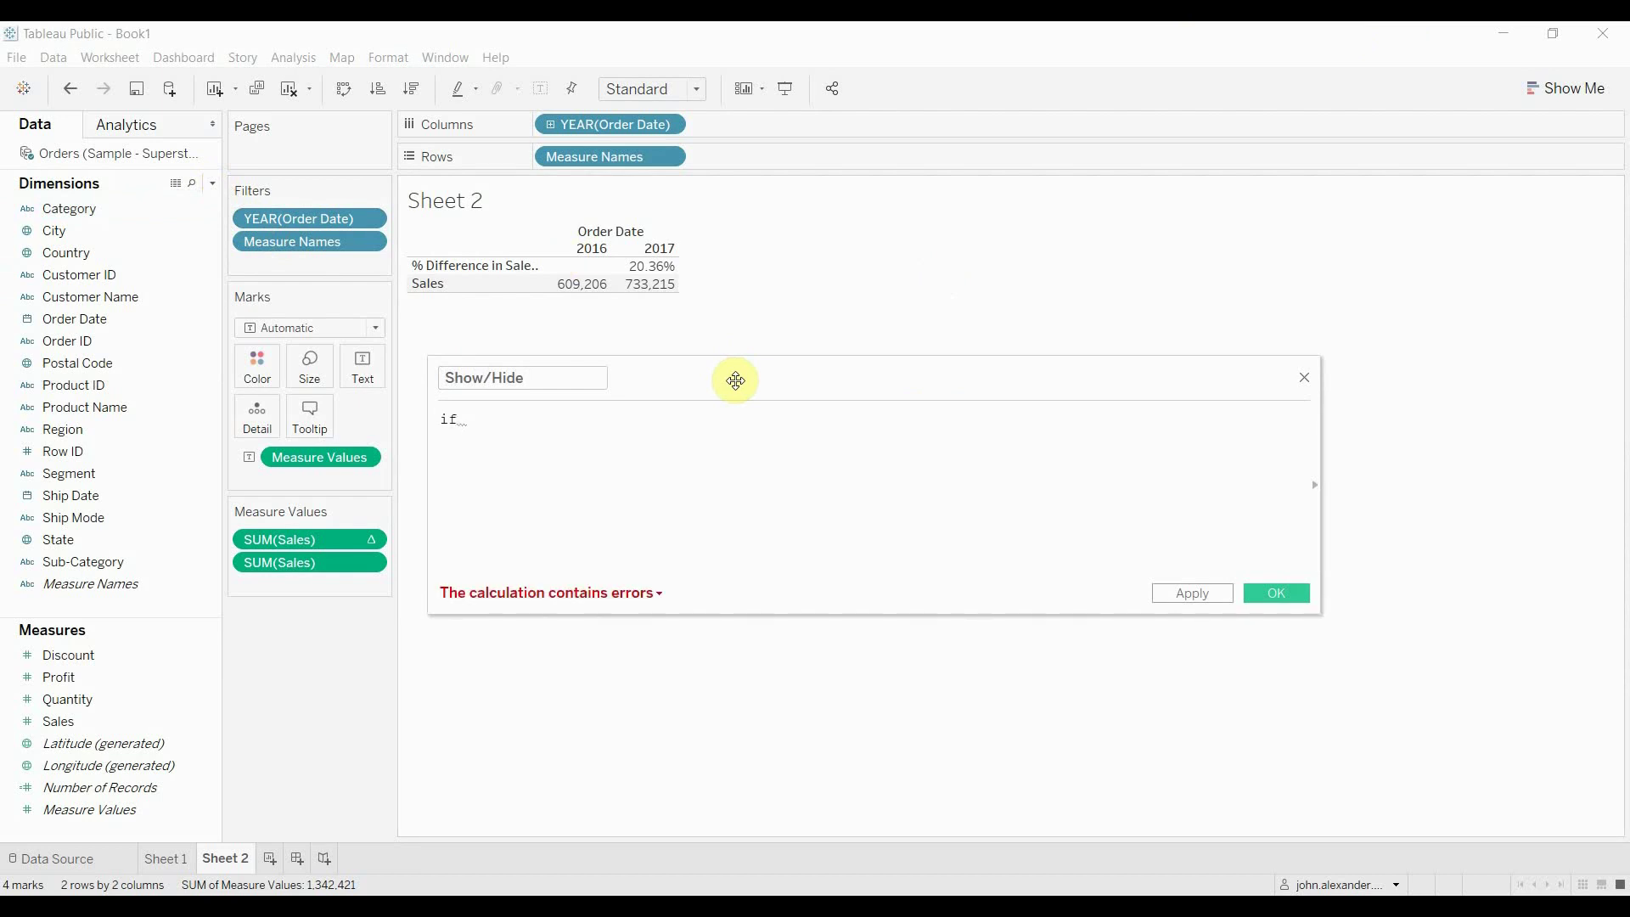
{"action": "type", "text": "y"}
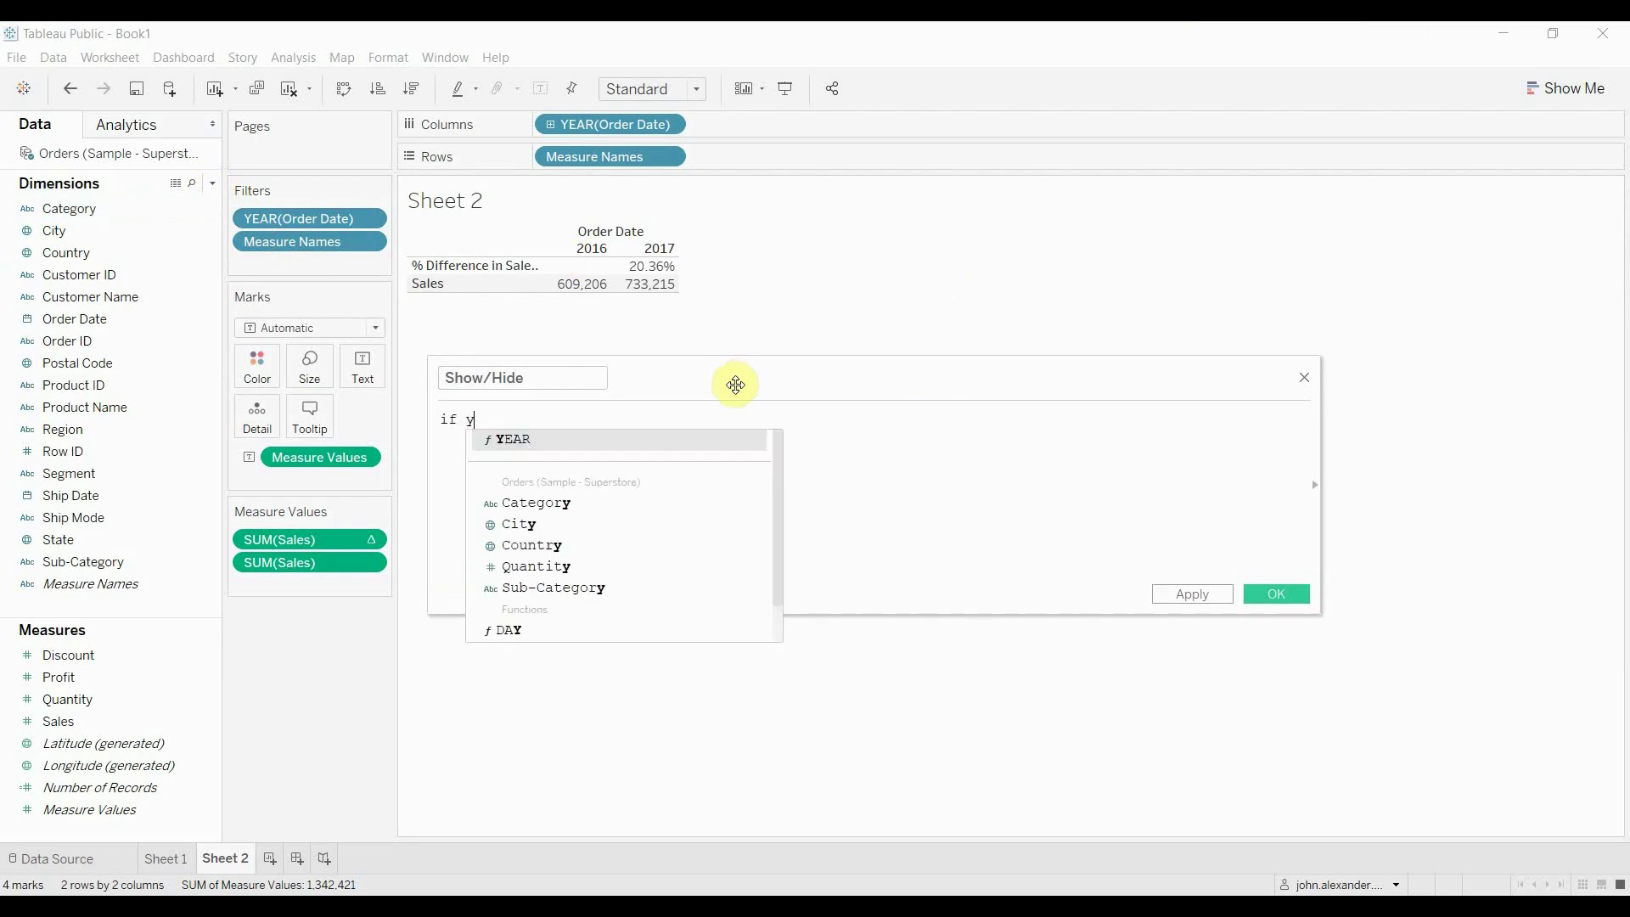
{"action": "type", "text": "ear(o"}
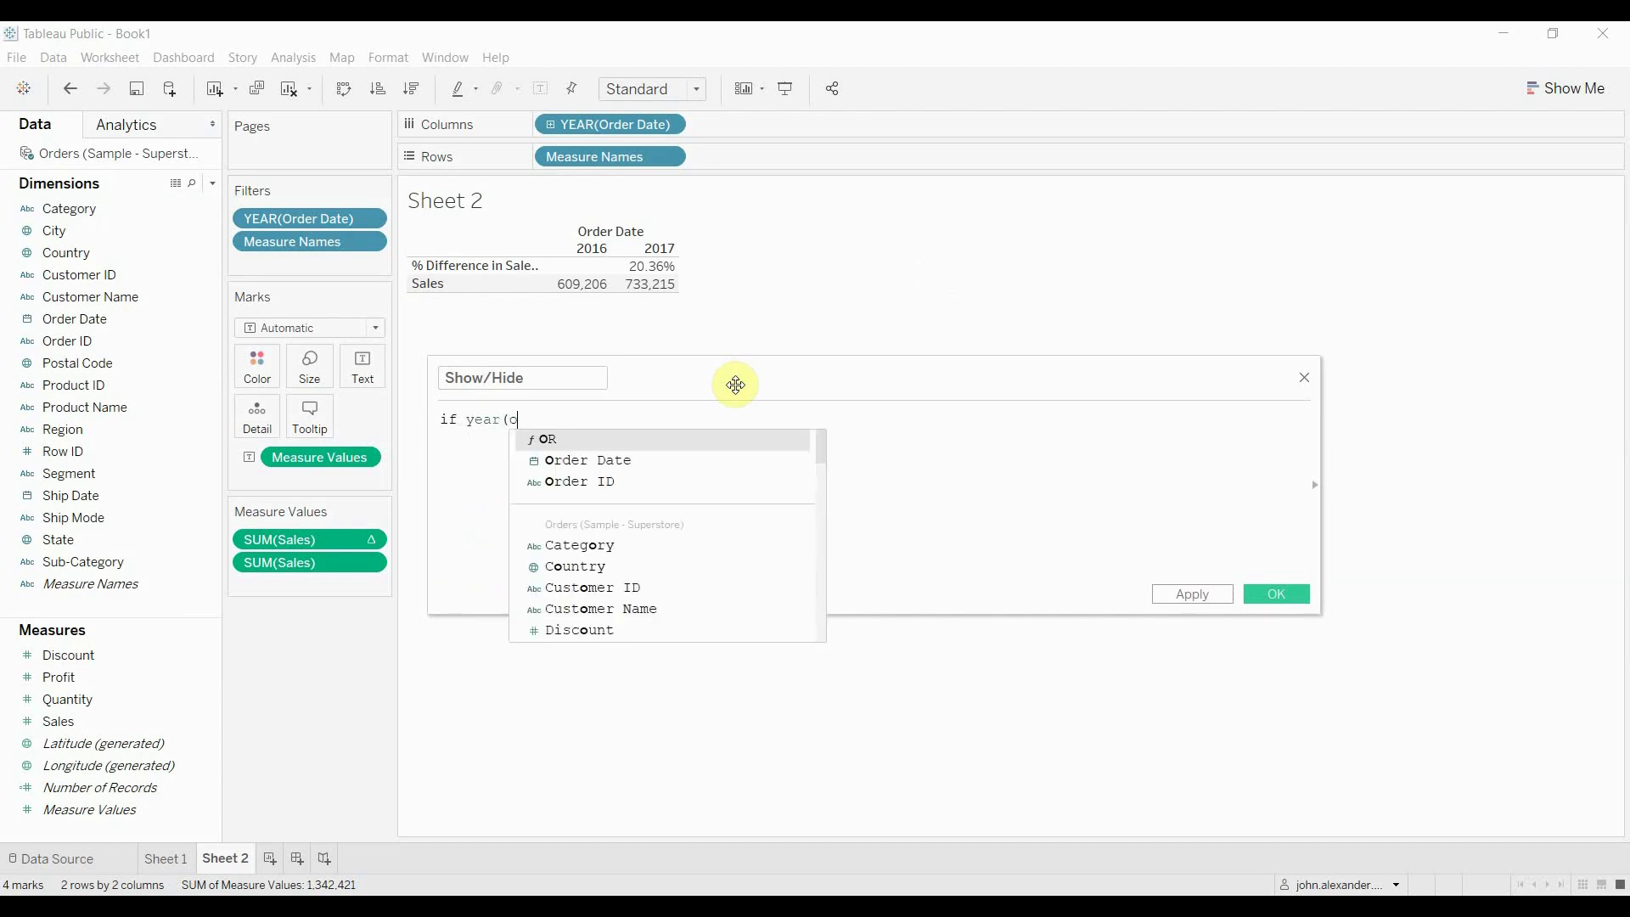
{"action": "key", "text": "Down"}
{"action": "key", "text": "Return"}
{"action": "type", "text": ")"}
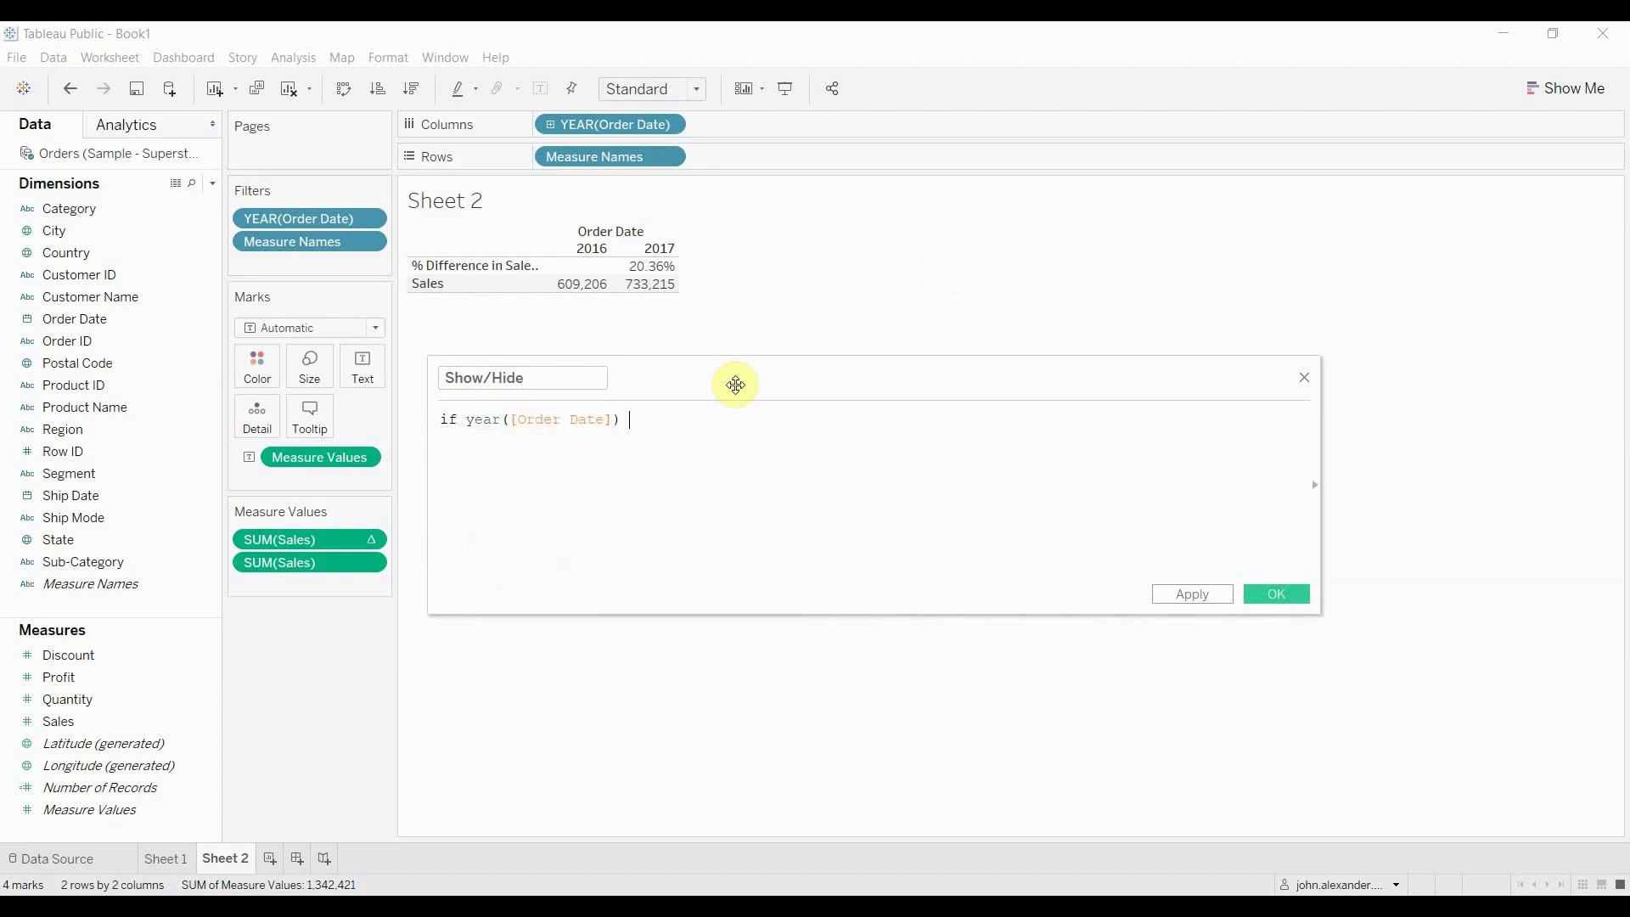
{"action": "type", "text": " == max("}
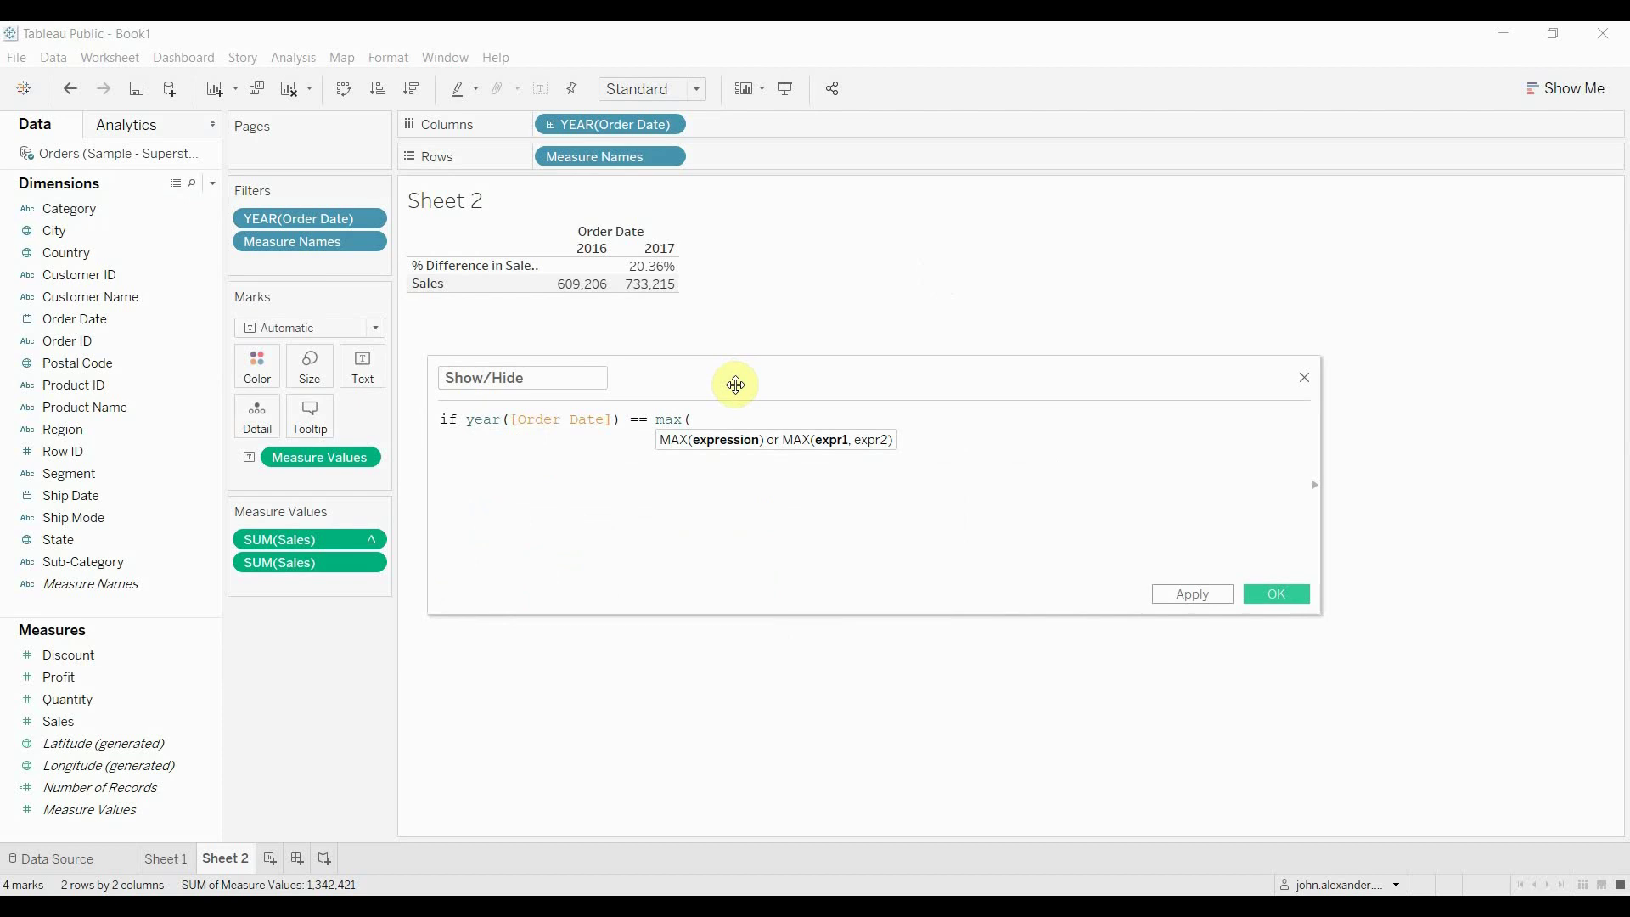
{"action": "type", "text": "year(or"}
{"action": "key", "text": "Down"}
{"action": "key", "text": "Return"}
{"action": "type", "text": ")) then "}
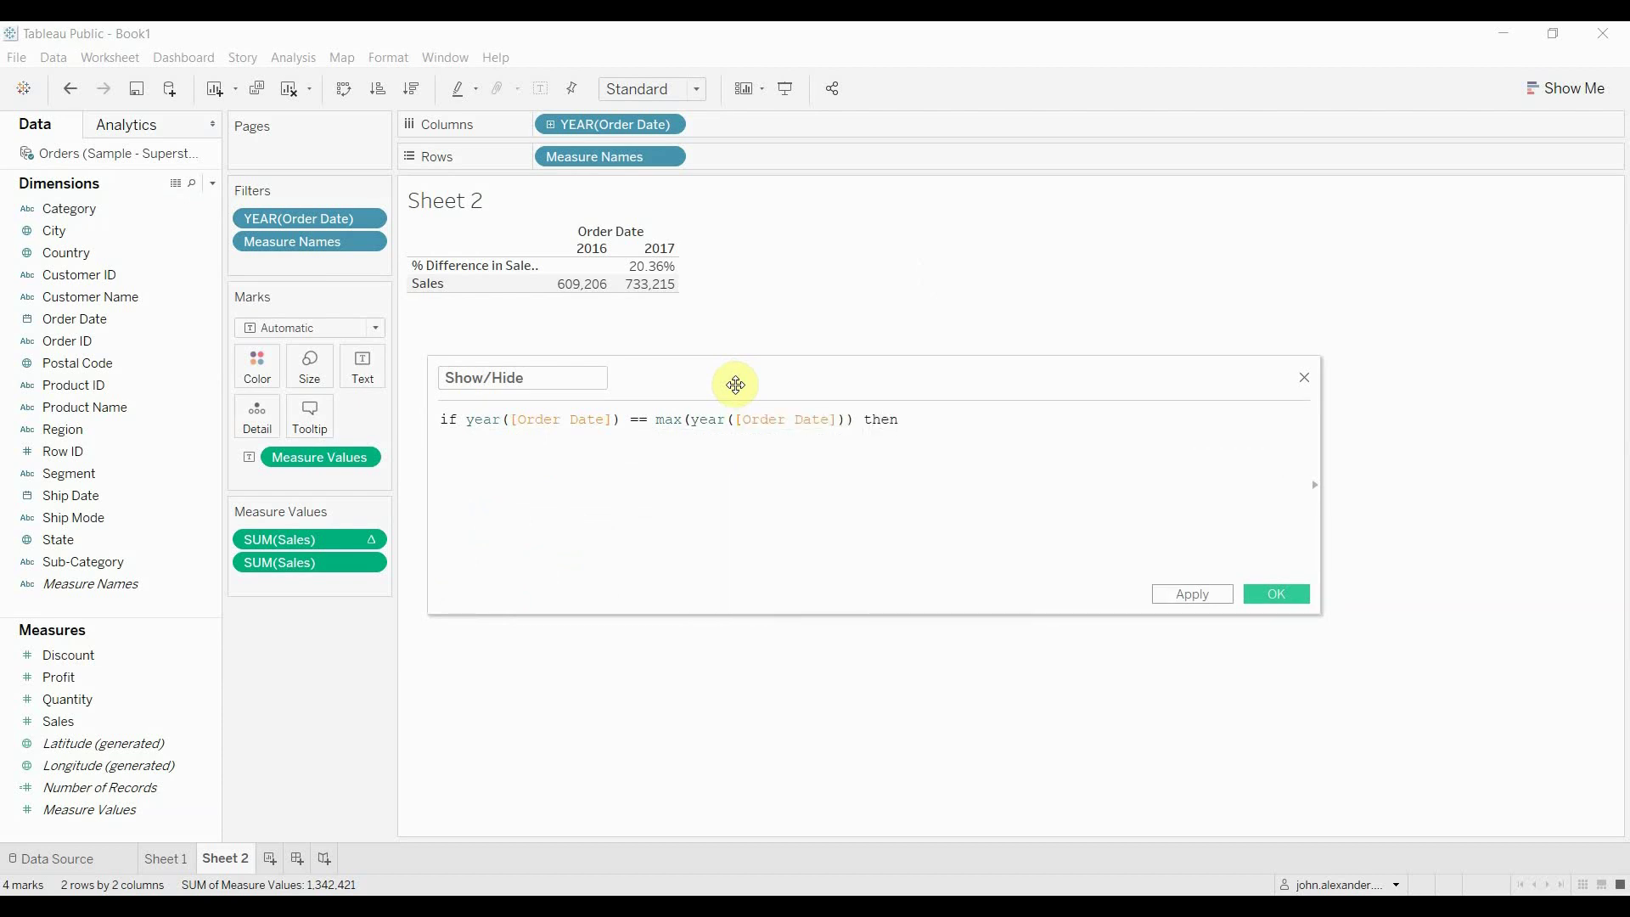
{"action": "type", "text": "'Hide' "}
{"action": "type", "text": "then"}
{"action": "type", "text": " '"}
{"action": "key", "text": "BackSpace"}
{"action": "key", "text": "BackSpace"}
{"action": "key", "text": "BackSpace"}
{"action": "key", "text": "BackSpace"}
{"action": "key", "text": "BackSpace"}
{"action": "key", "text": "BackSpace"}
{"action": "key", "text": "BackSpace"}
{"action": "key", "text": "BackSpace"}
{"action": "key", "text": "BackSpace"}
{"action": "key", "text": "BackSpace"}
{"action": "type", "text": "SHo"}
{"action": "key", "text": "BackSpace"}
{"action": "key", "text": "BackSpace"}
{"action": "type", "text": "hop"}
{"action": "key", "text": "BackSpace"}
{"action": "type", "text": "p"}
{"action": "key", "text": "BackSpace"}
{"action": "key", "text": "BackSpace"}
{"action": "type", "text": "ow' else"}
{"action": "key", "text": "BackSpace"}
{"action": "key", "text": "BackSpace"}
{"action": "key", "text": "BackSpace"}
{"action": "type", "text": "lse 'Hide' "}
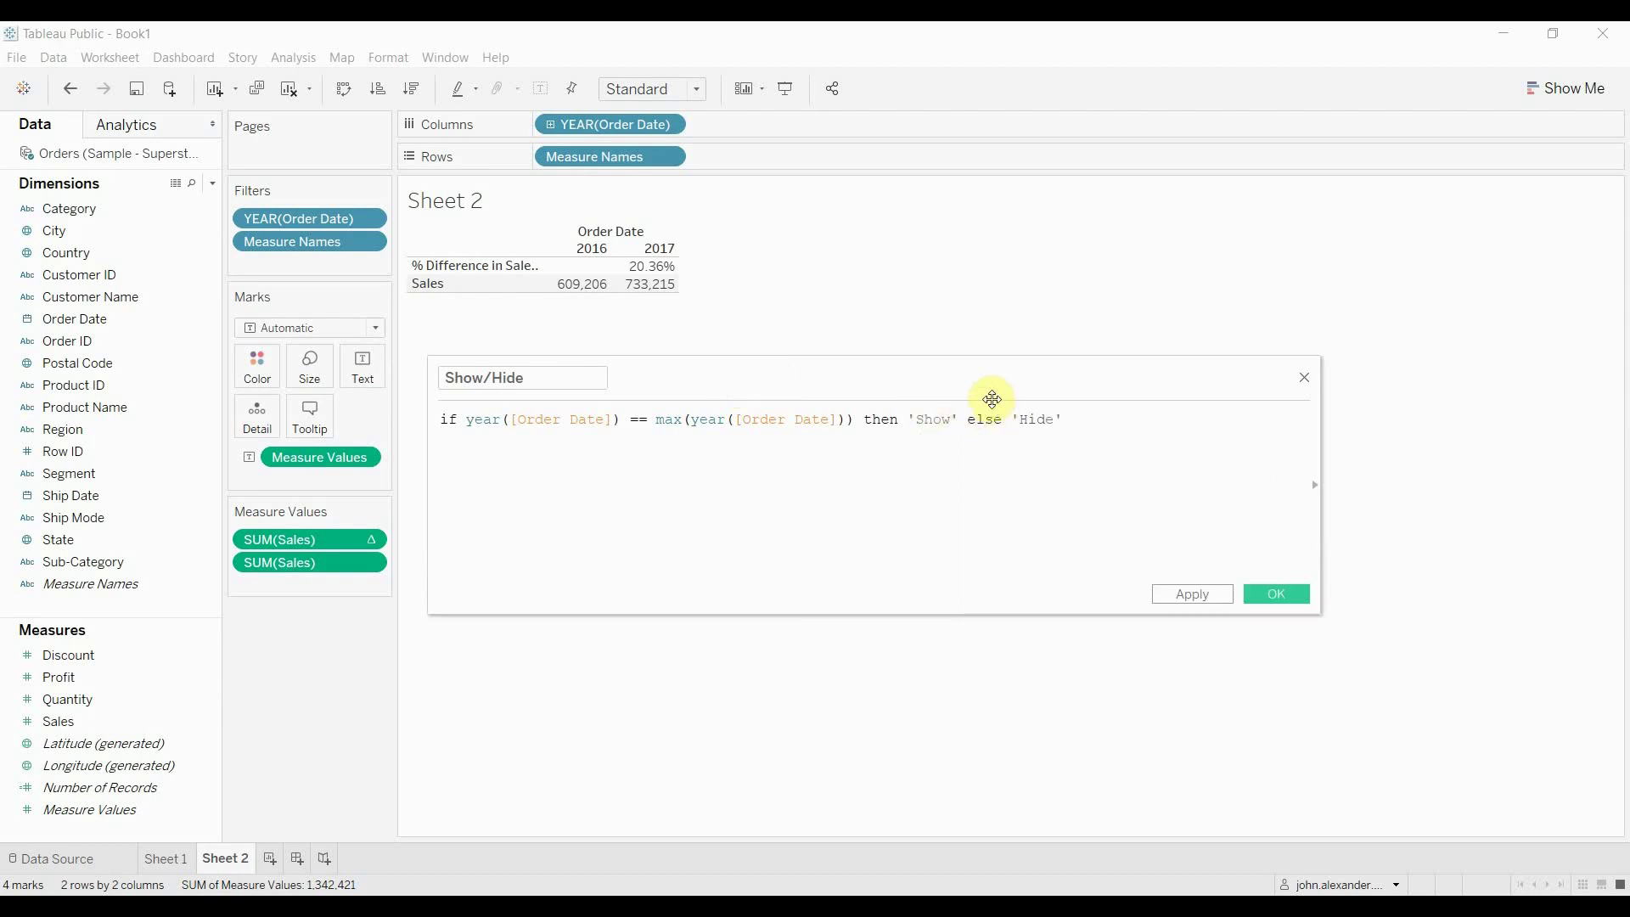
{"action": "type", "text": "end"}
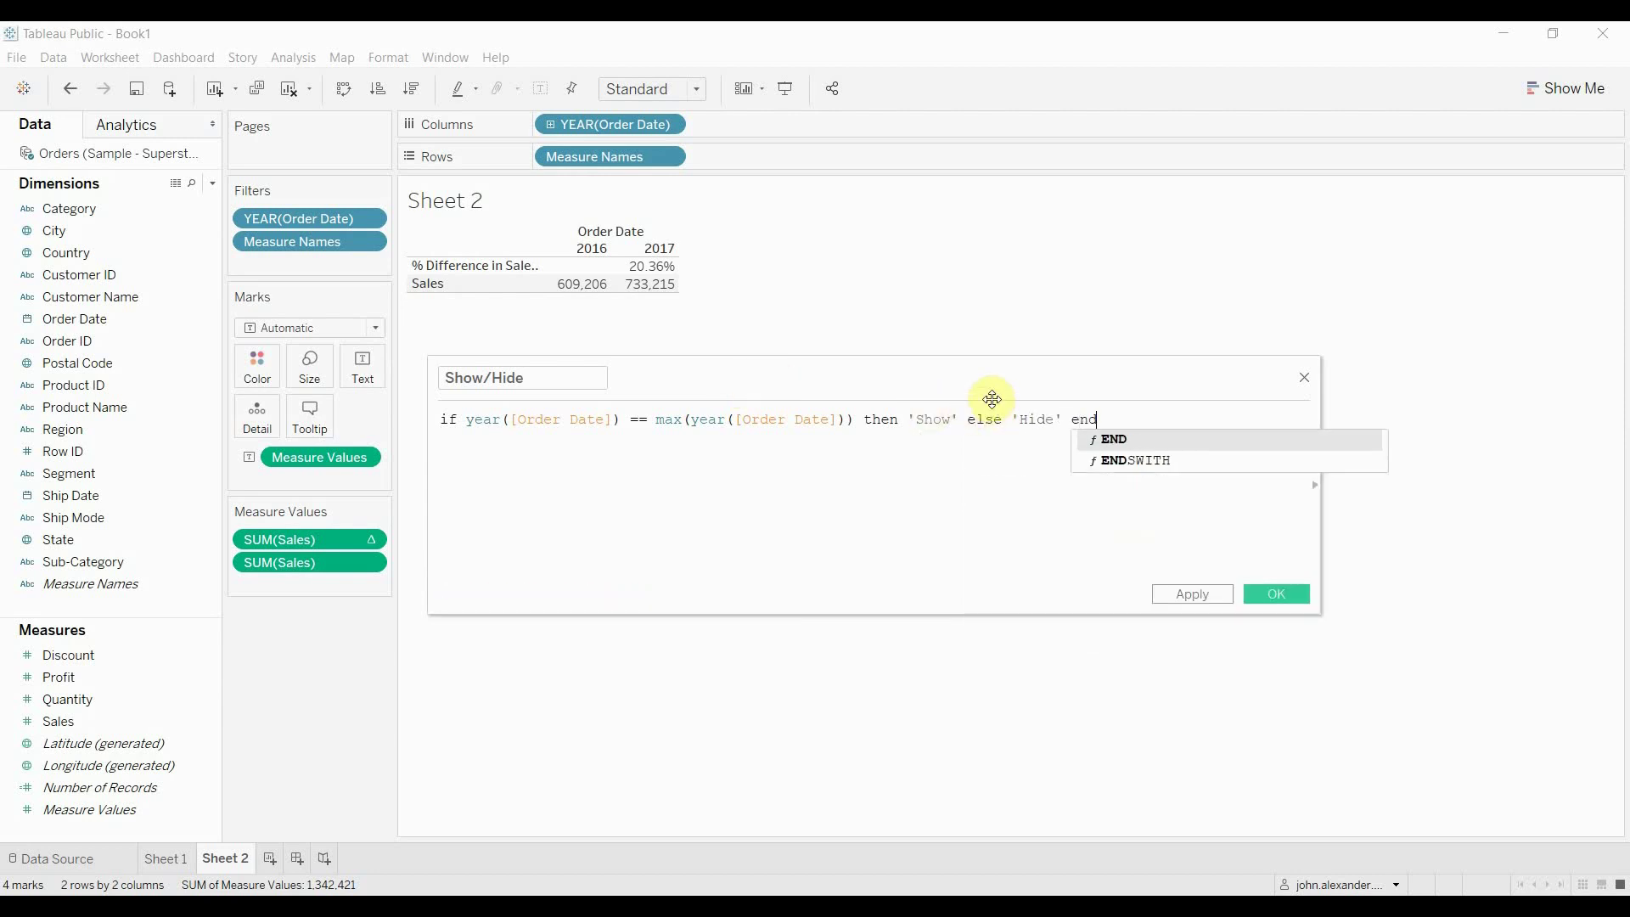
{"action": "left_click_drag", "start_coordinate": [620, 419], "coordinate": [465, 425]}
{"action": "left_click_drag", "start_coordinate": [655, 420], "coordinate": [854, 414]}
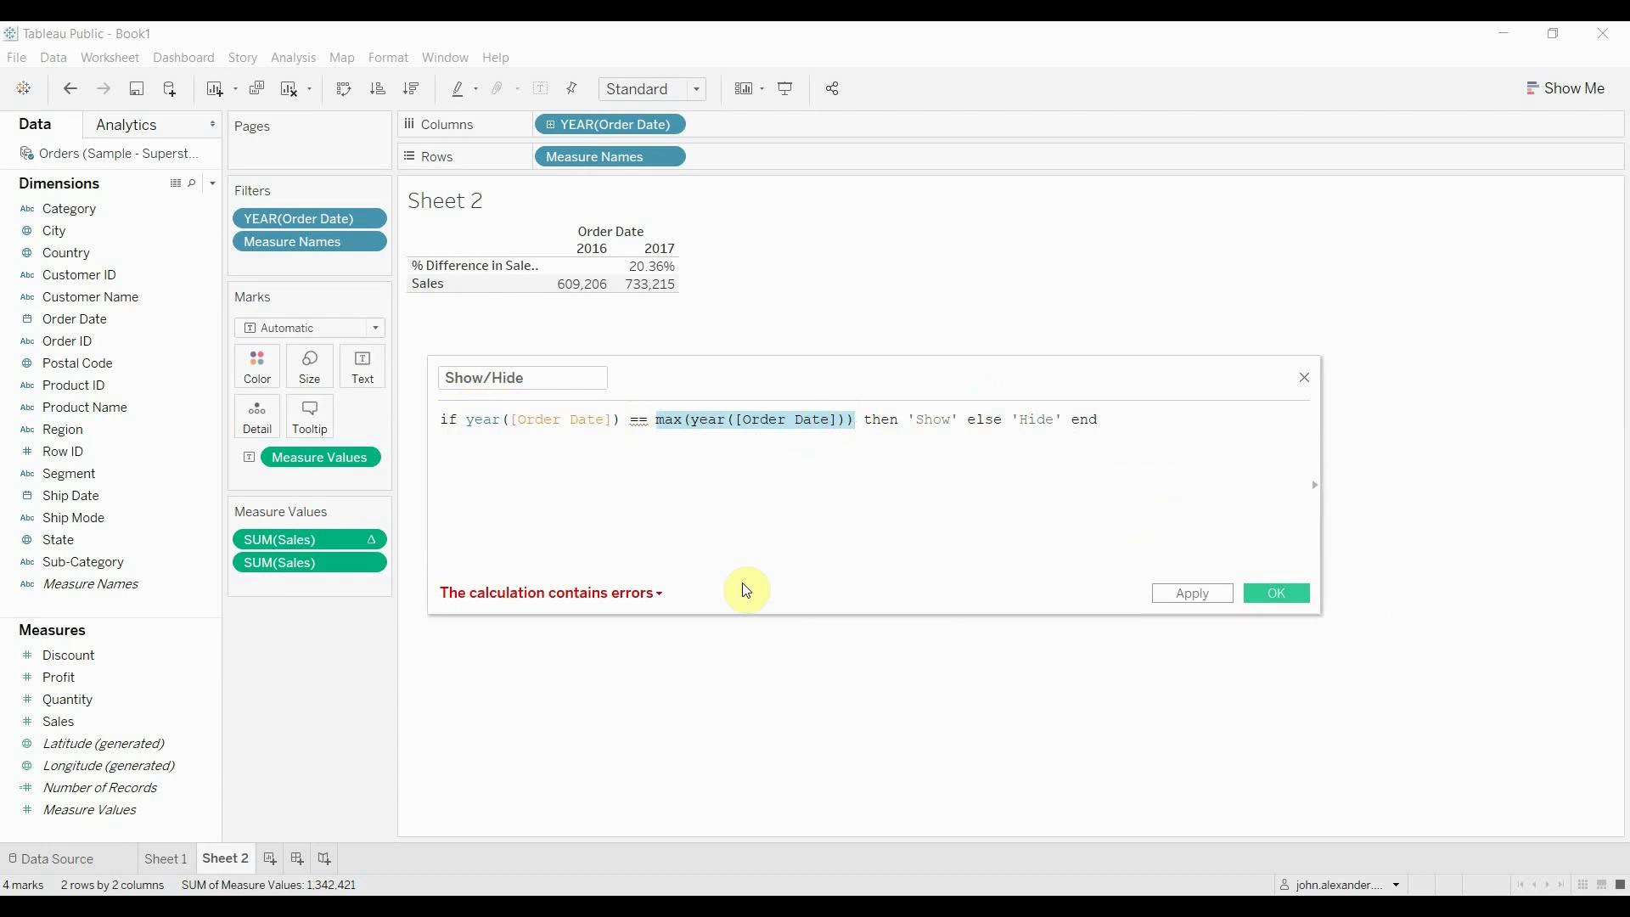
Step: Wrap max(year([Order Date])) in {FIXED : ...} so the Show/Hide calculation validates
{"action": "left_click", "coordinate": [650, 422]}
{"action": "type", "text": "("}
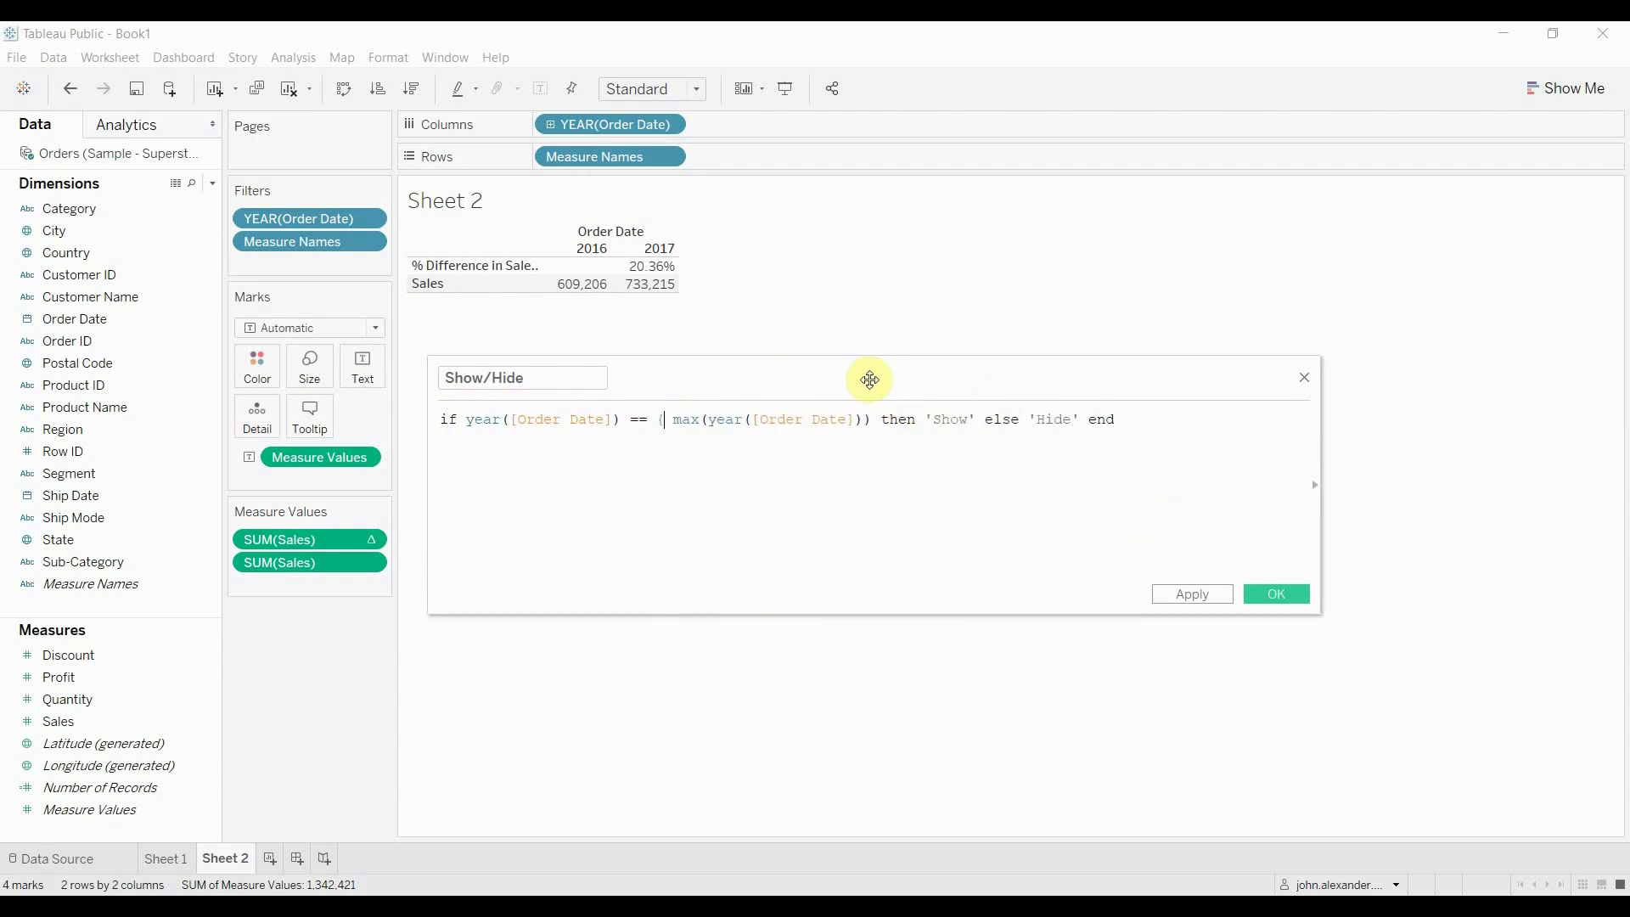
{"action": "type", "text": "FIXED :"}
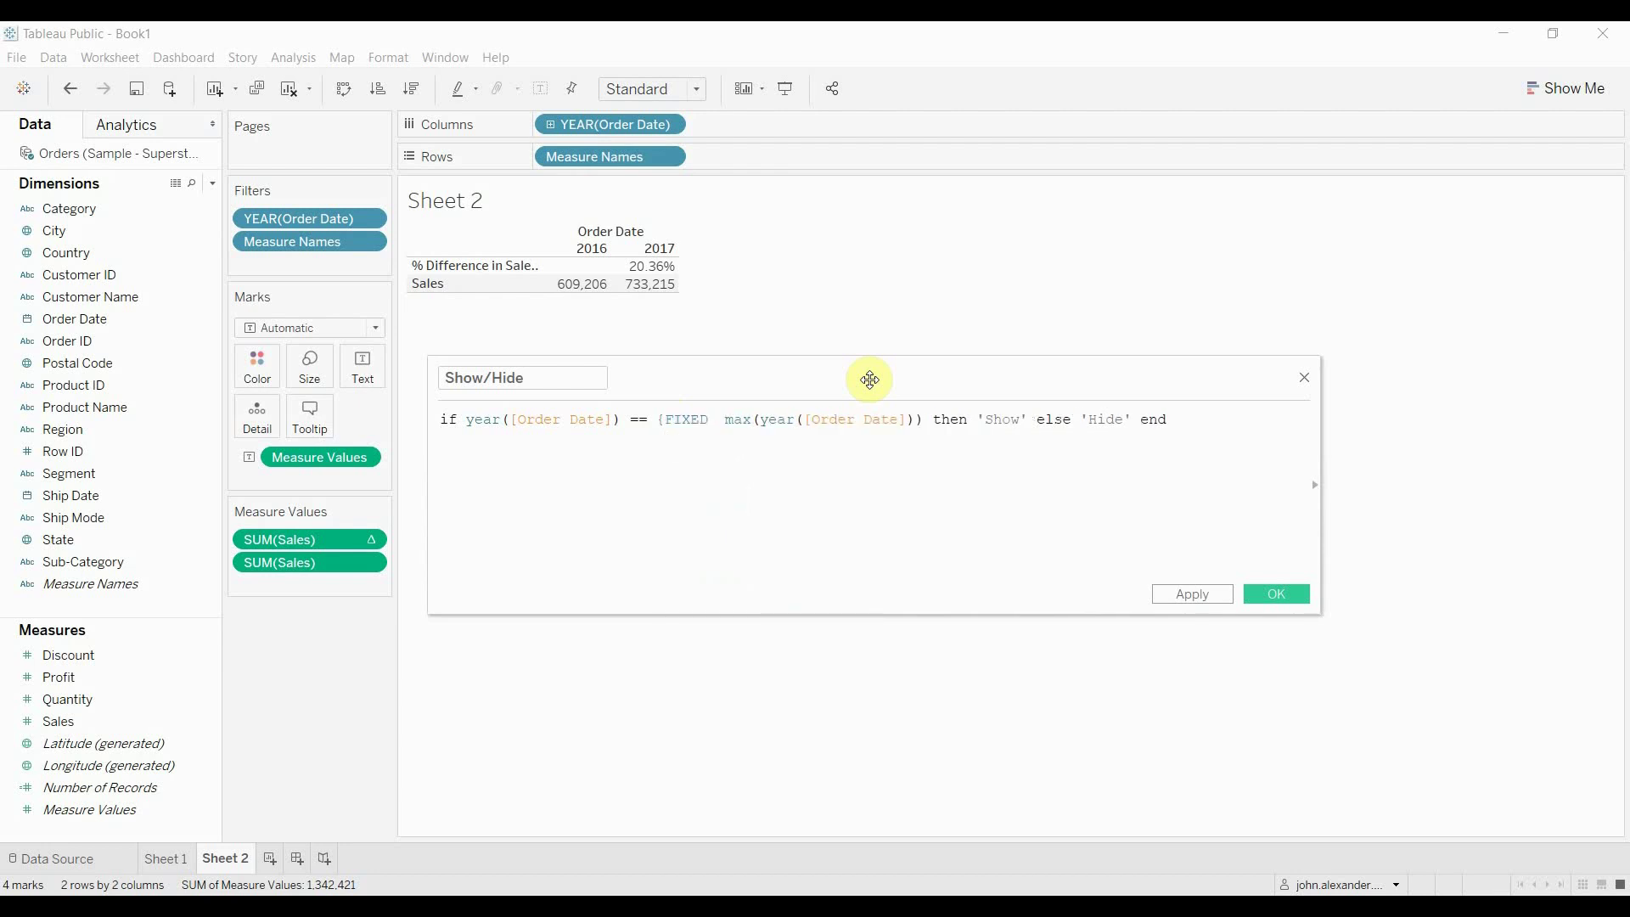
{"action": "key", "text": "ctrl+Right"}
{"action": "key", "text": "ctrl+Right"}
{"action": "key", "text": "ctrl+Right"}
{"action": "key", "text": "ctrl+Right"}
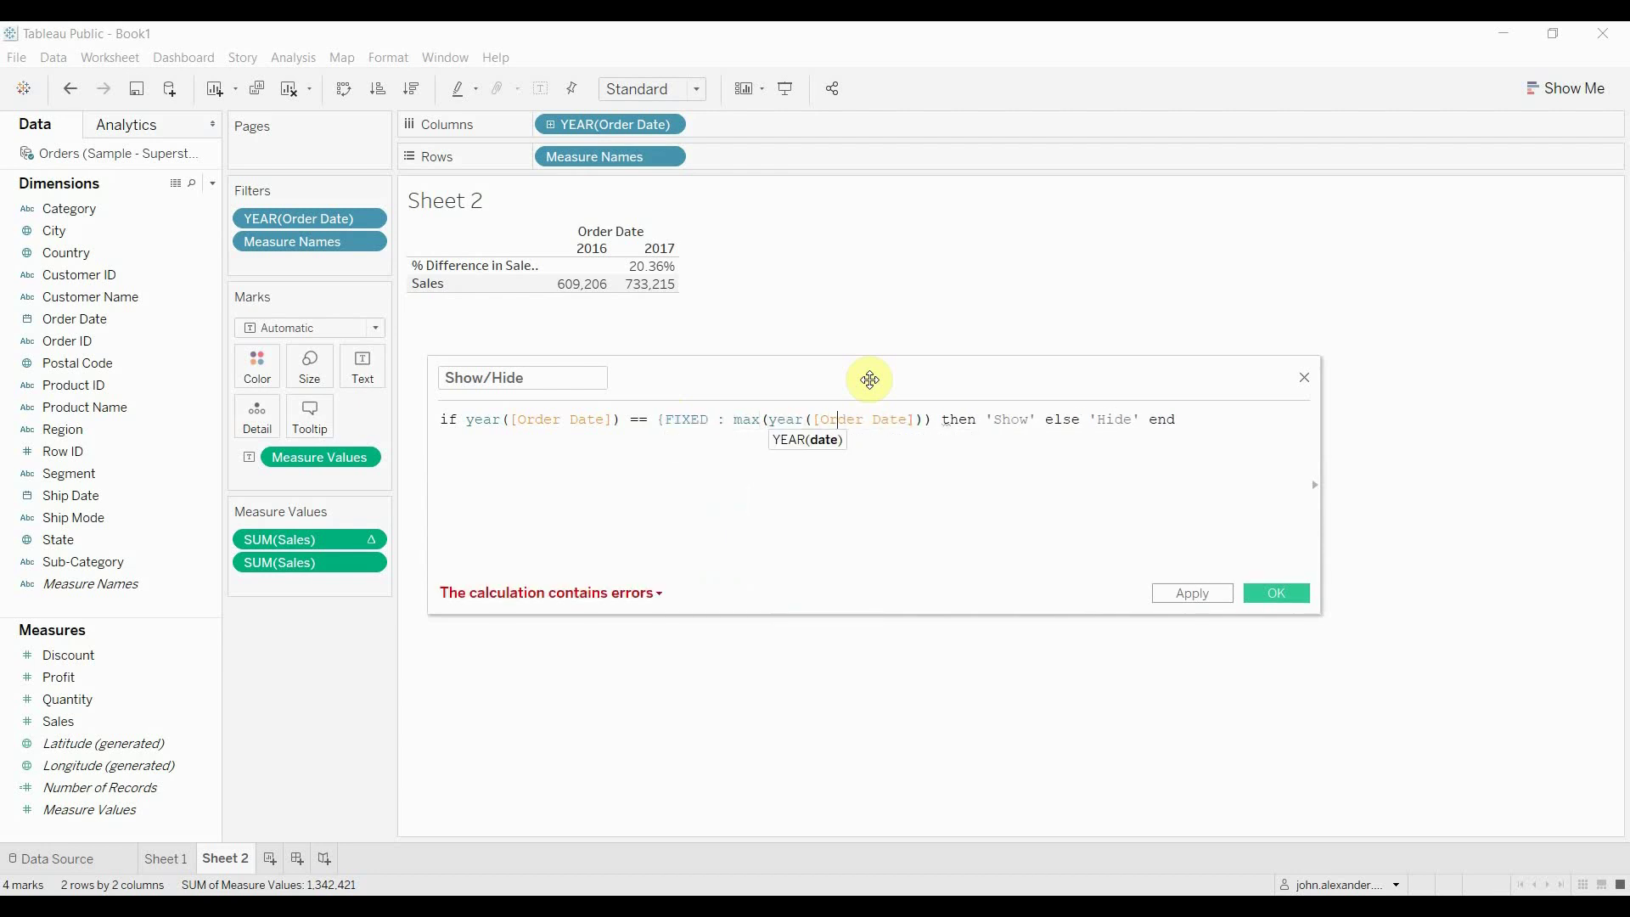
{"action": "type", "text": "}"}
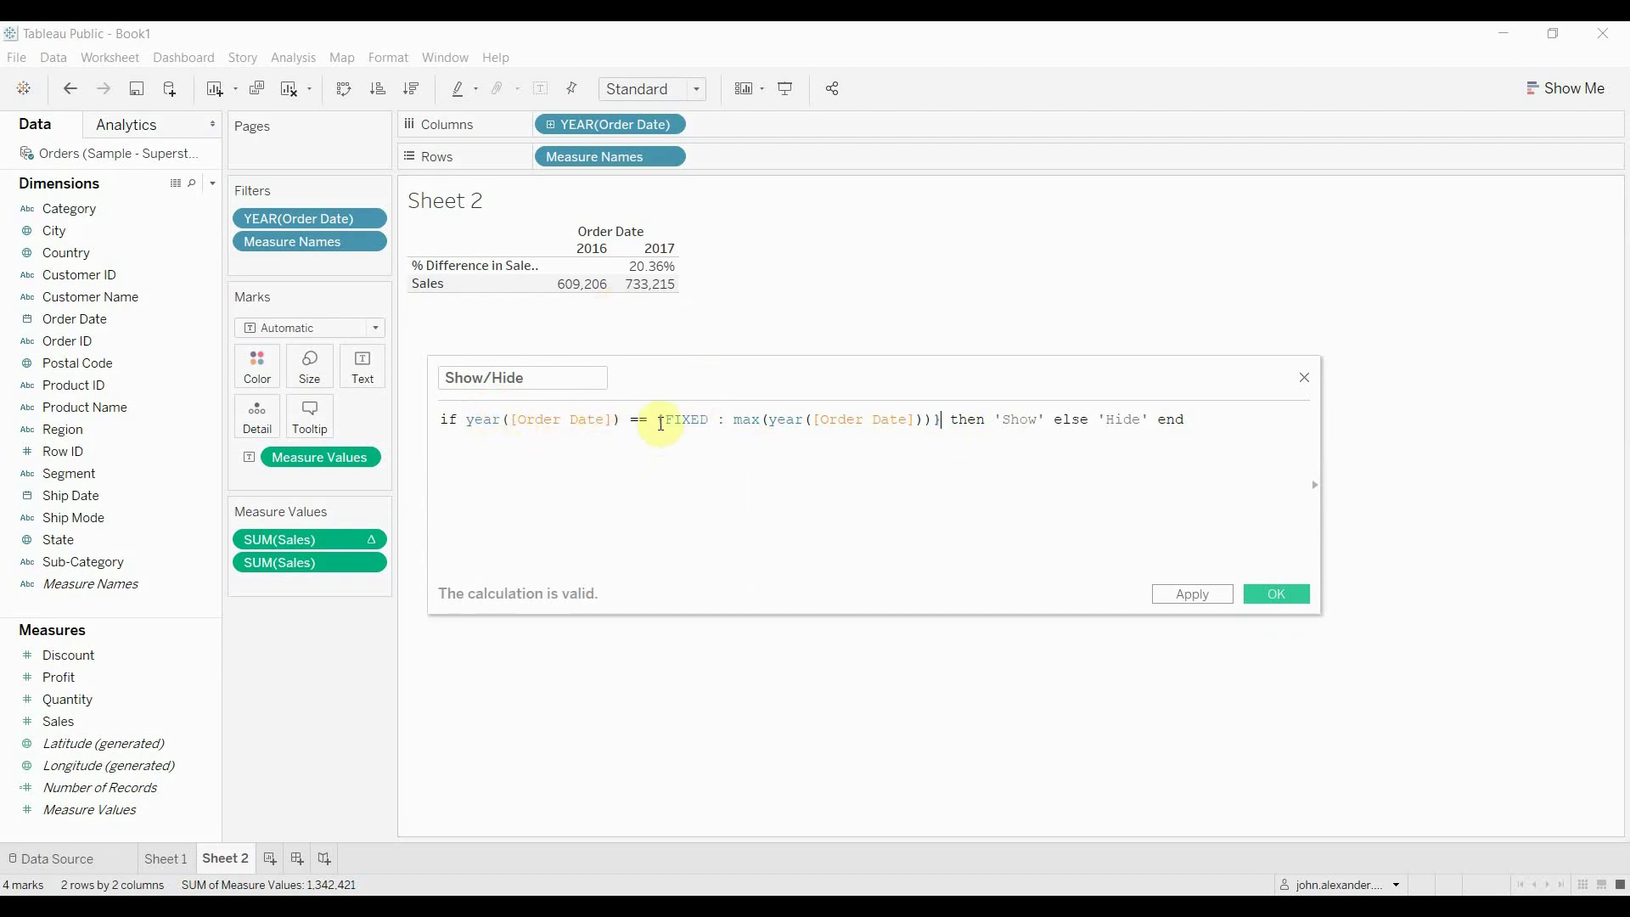
{"action": "left_click_drag", "start_coordinate": [735, 419], "coordinate": [933, 417]}
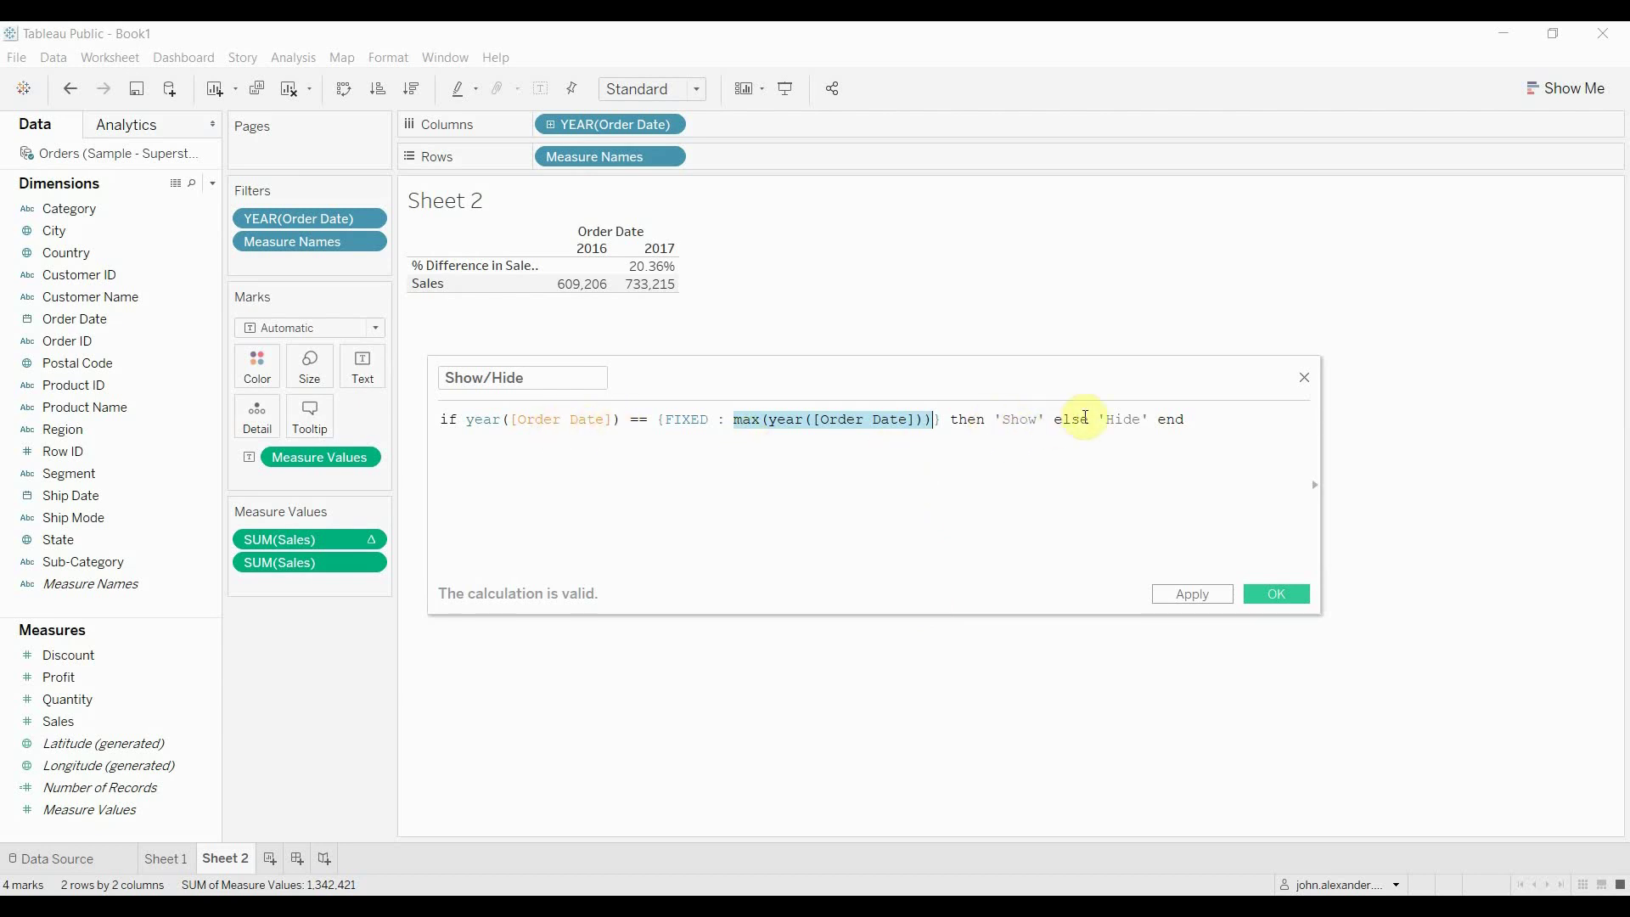
Step: Save the Show/Hide calculation and add it to the table's columns
{"action": "left_click", "coordinate": [1167, 597]}
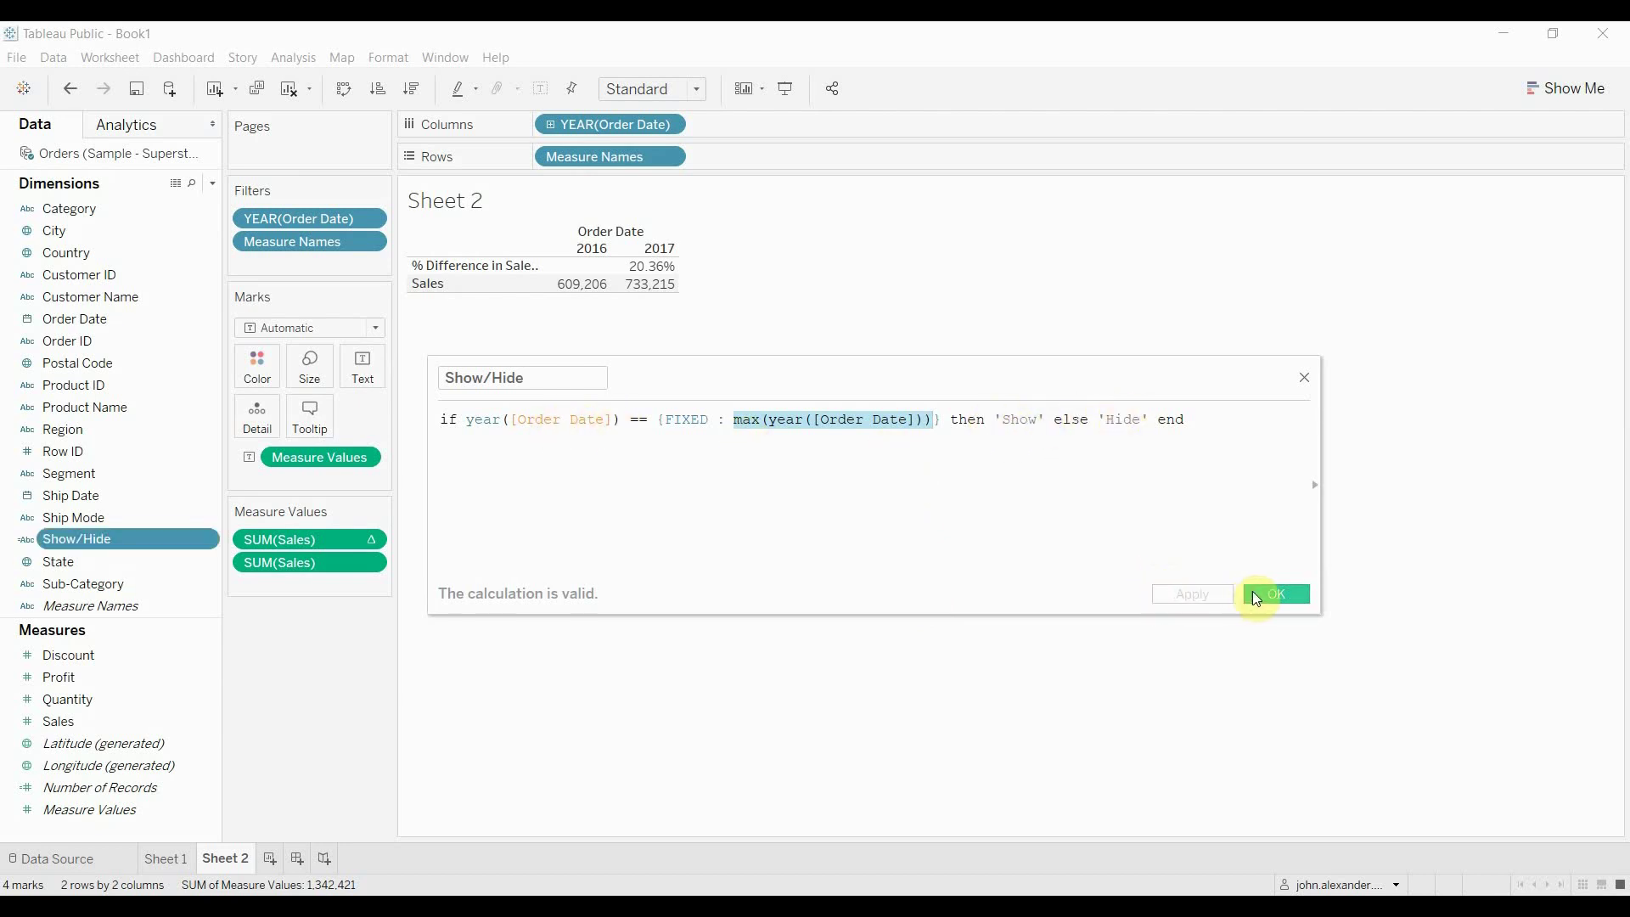
{"action": "left_click", "coordinate": [1260, 591]}
{"action": "left_click_drag", "start_coordinate": [145, 542], "coordinate": [557, 129]}
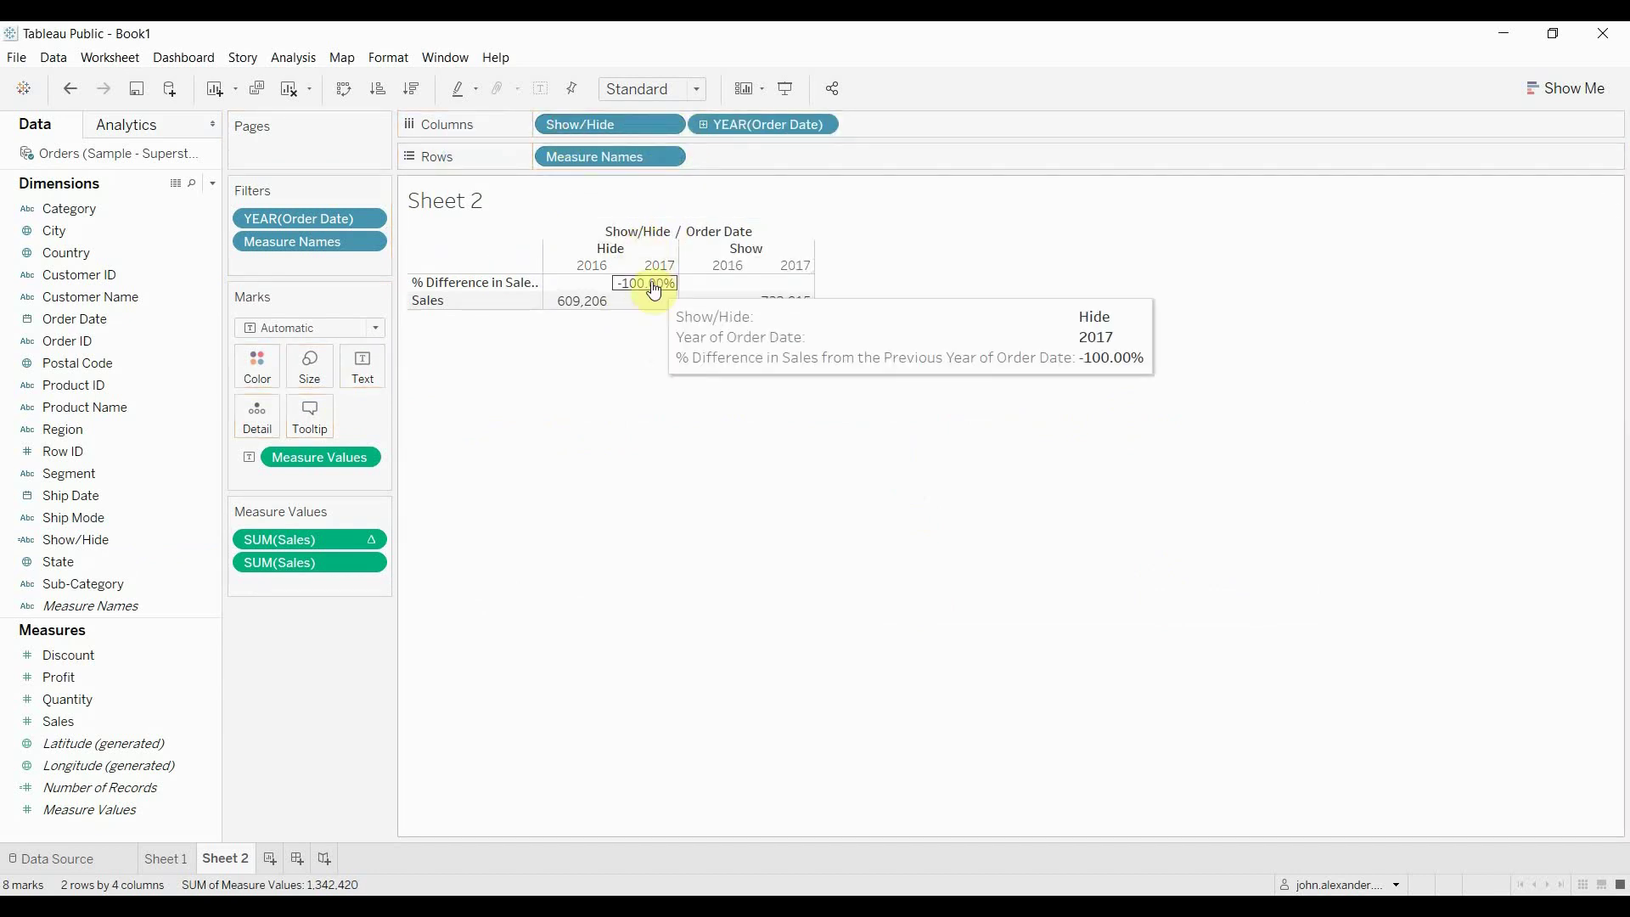
Step: Make % Difference also compute across Show/Hide, giving 20.36% for Show 2017
{"action": "left_click", "coordinate": [369, 540]}
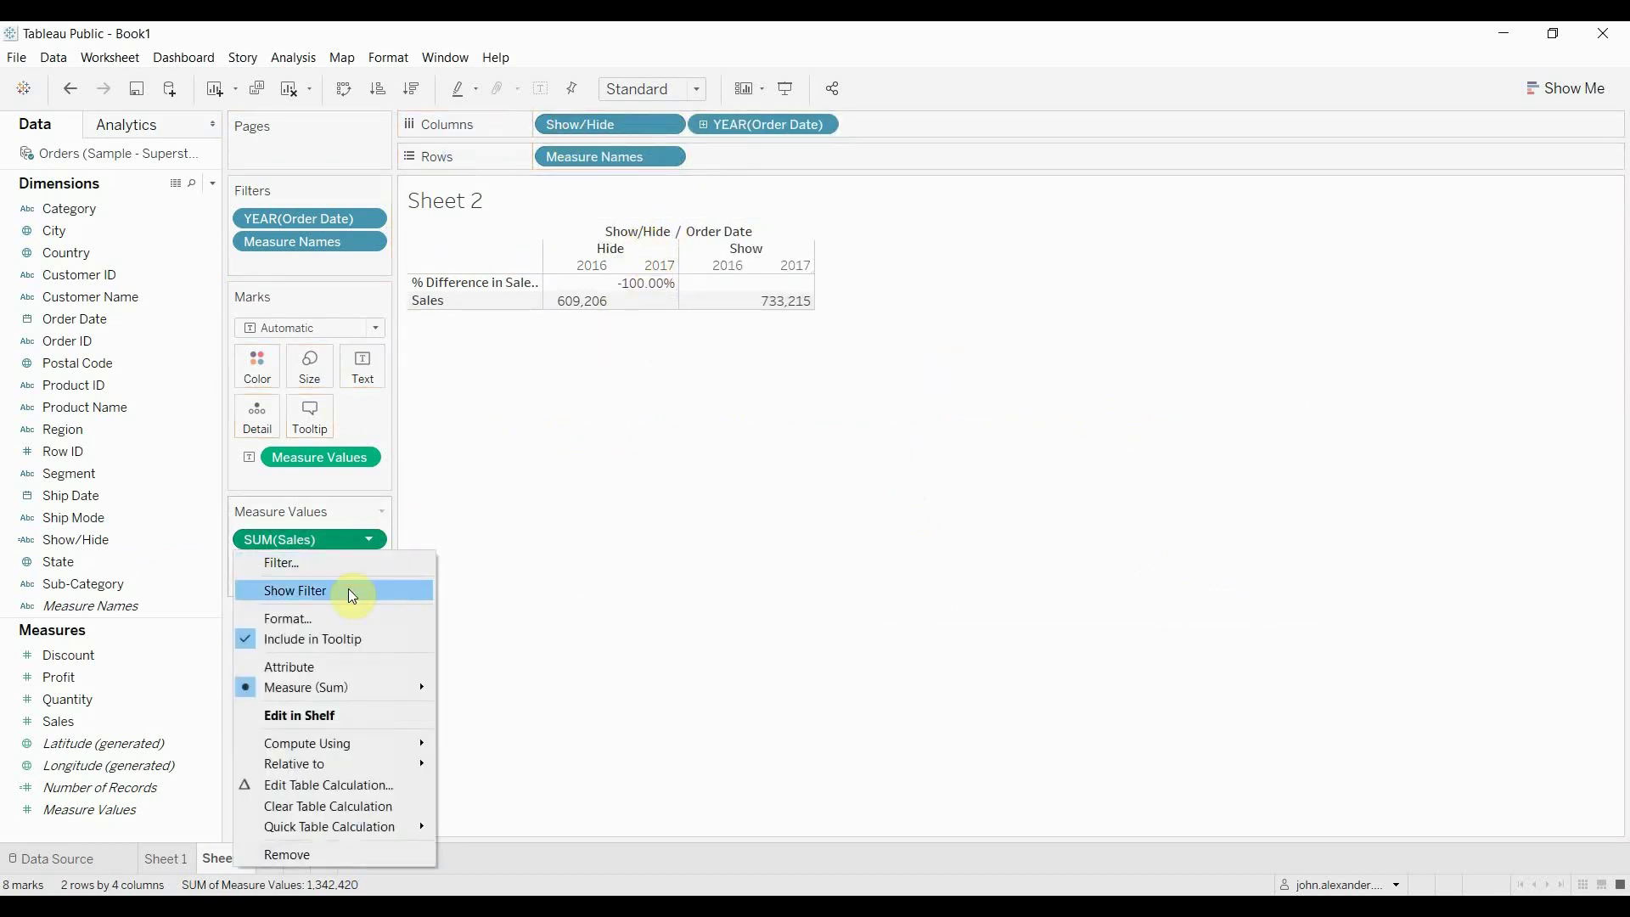
{"action": "left_click", "coordinate": [357, 784]}
{"action": "left_click", "coordinate": [978, 510]}
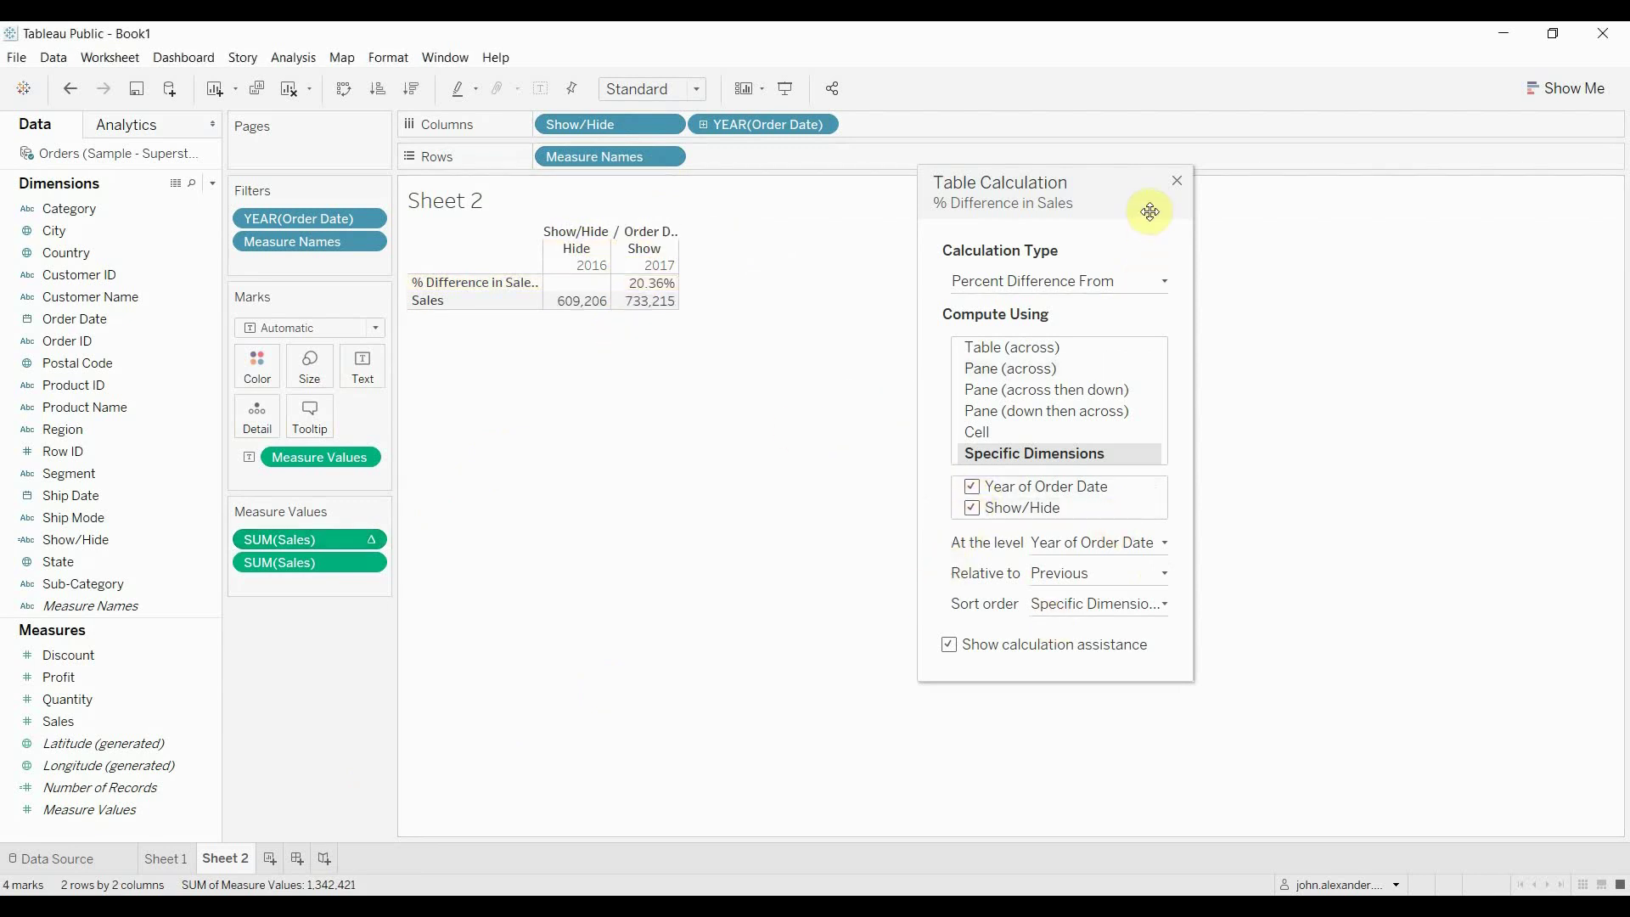
{"action": "left_click", "coordinate": [1176, 181]}
{"action": "mouse_move", "coordinate": [664, 307]}
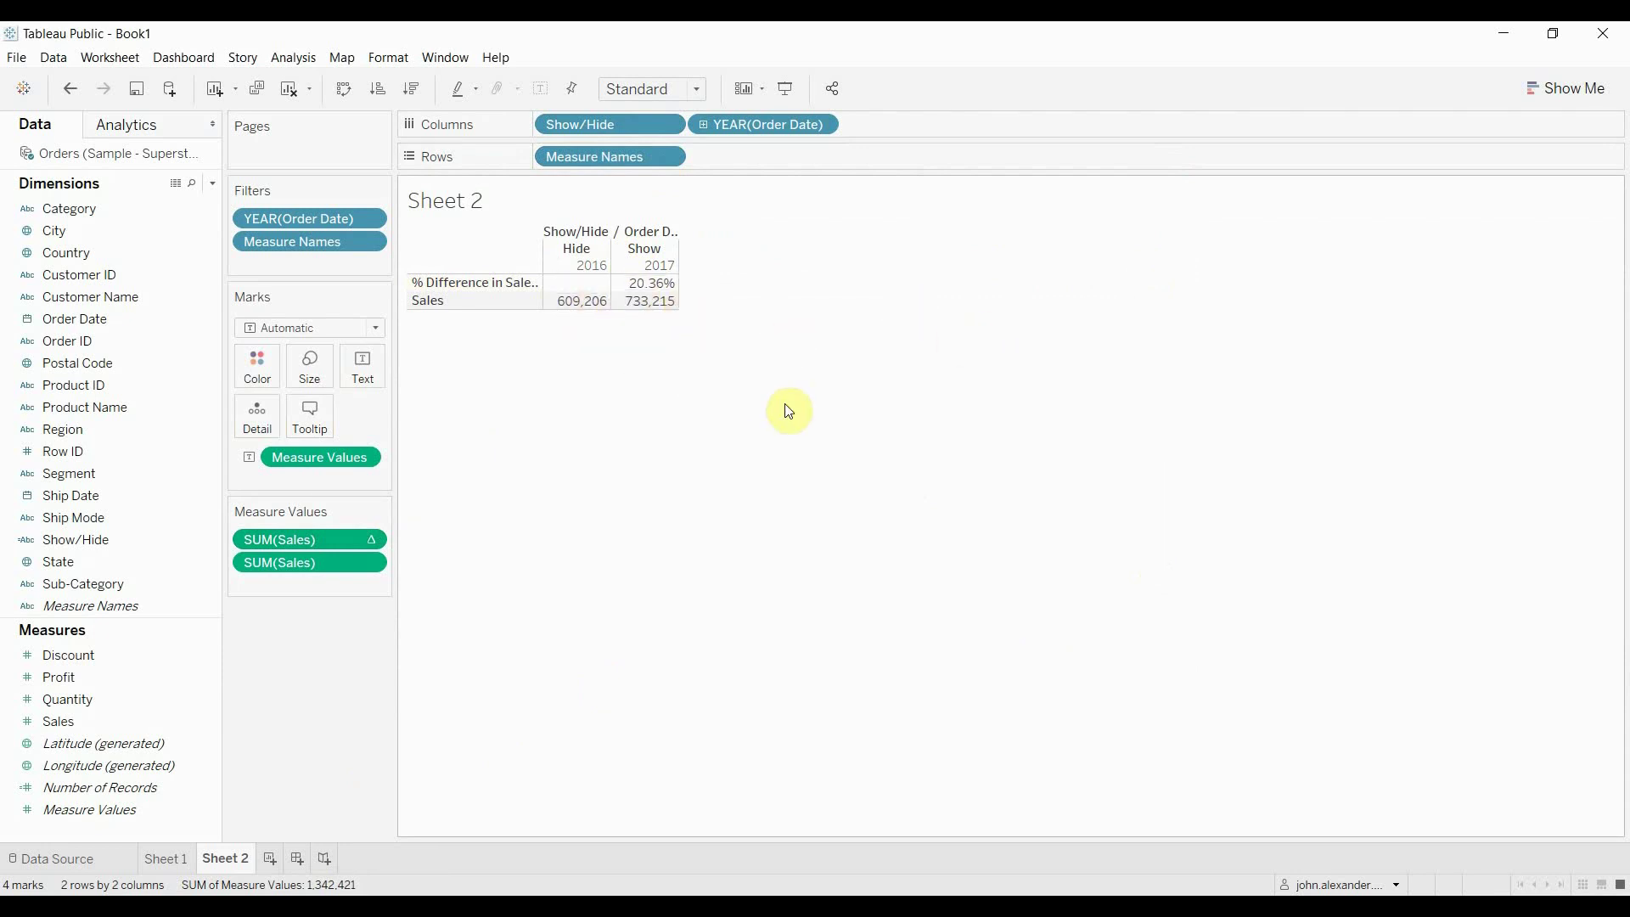
Step: Exclude the Hide 2016 column so only Show 2017 remains, with 20.36% and 733,215
{"action": "right_click", "coordinate": [596, 251]}
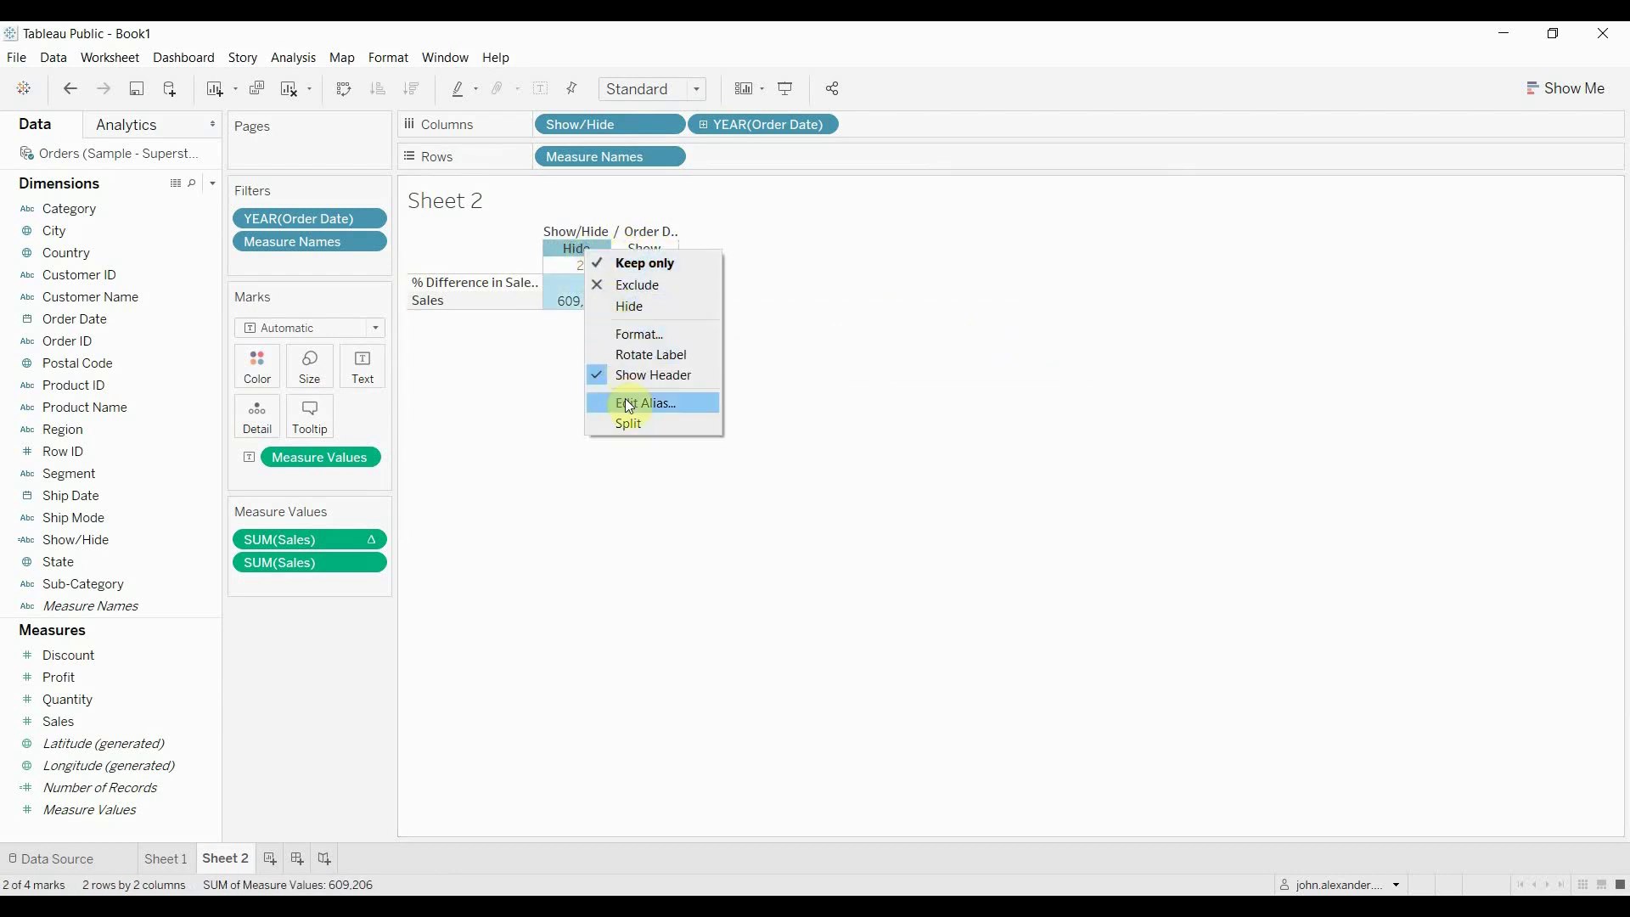
{"action": "left_click", "coordinate": [630, 307]}
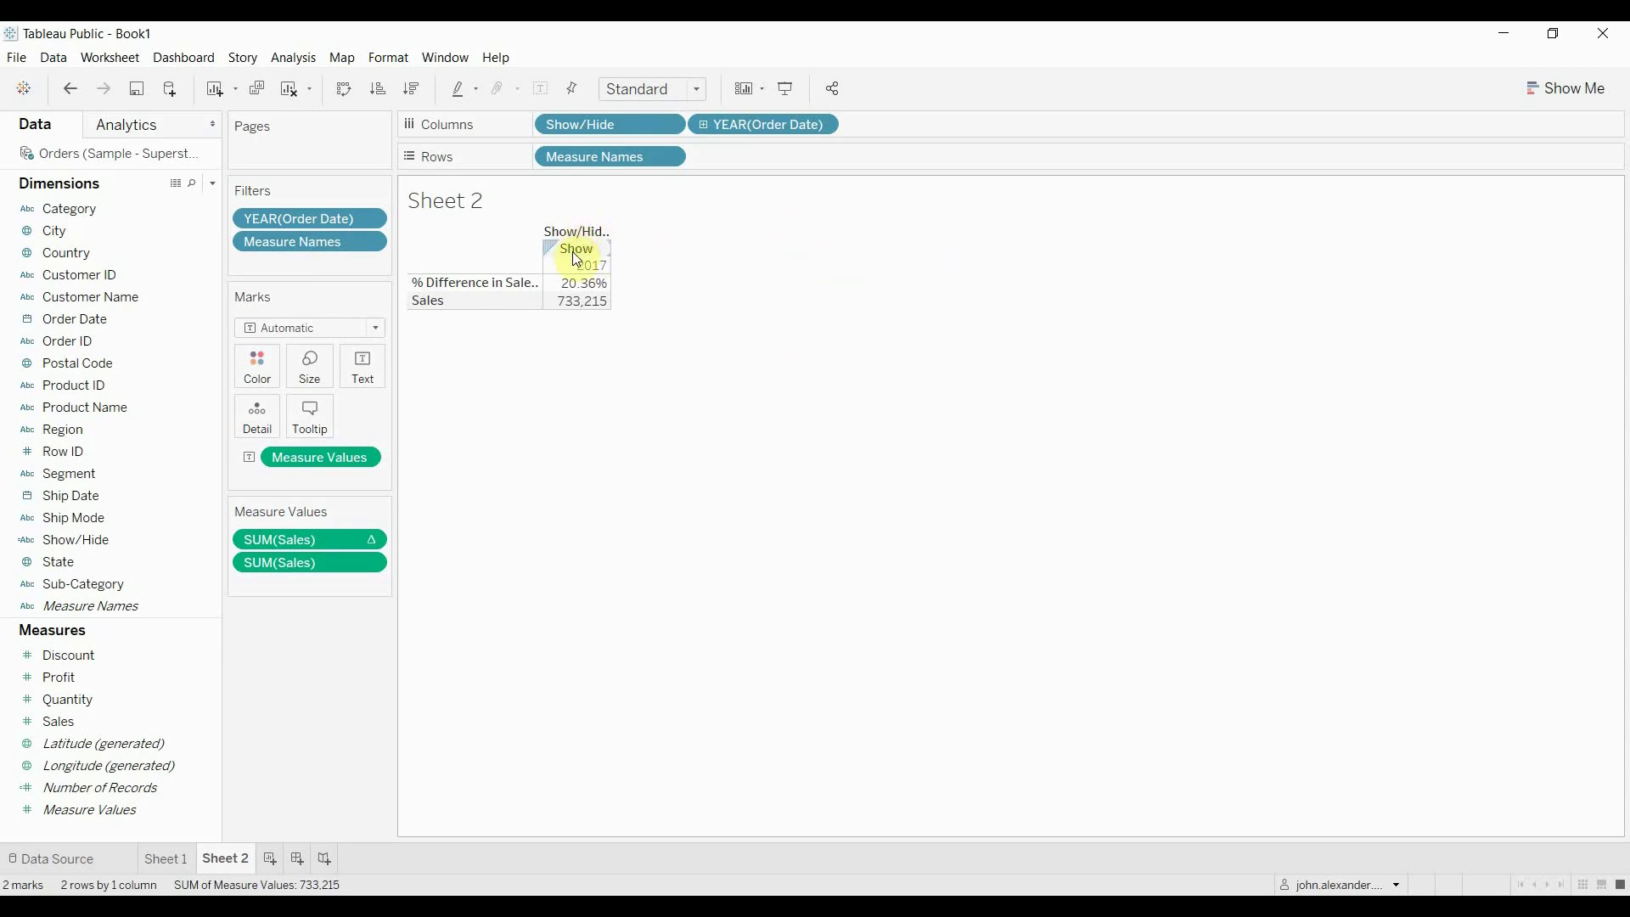
Step: Turn off Show Header on the Show/Hide pill in Columns, leaving just Order Date 2017
{"action": "left_click", "coordinate": [665, 125]}
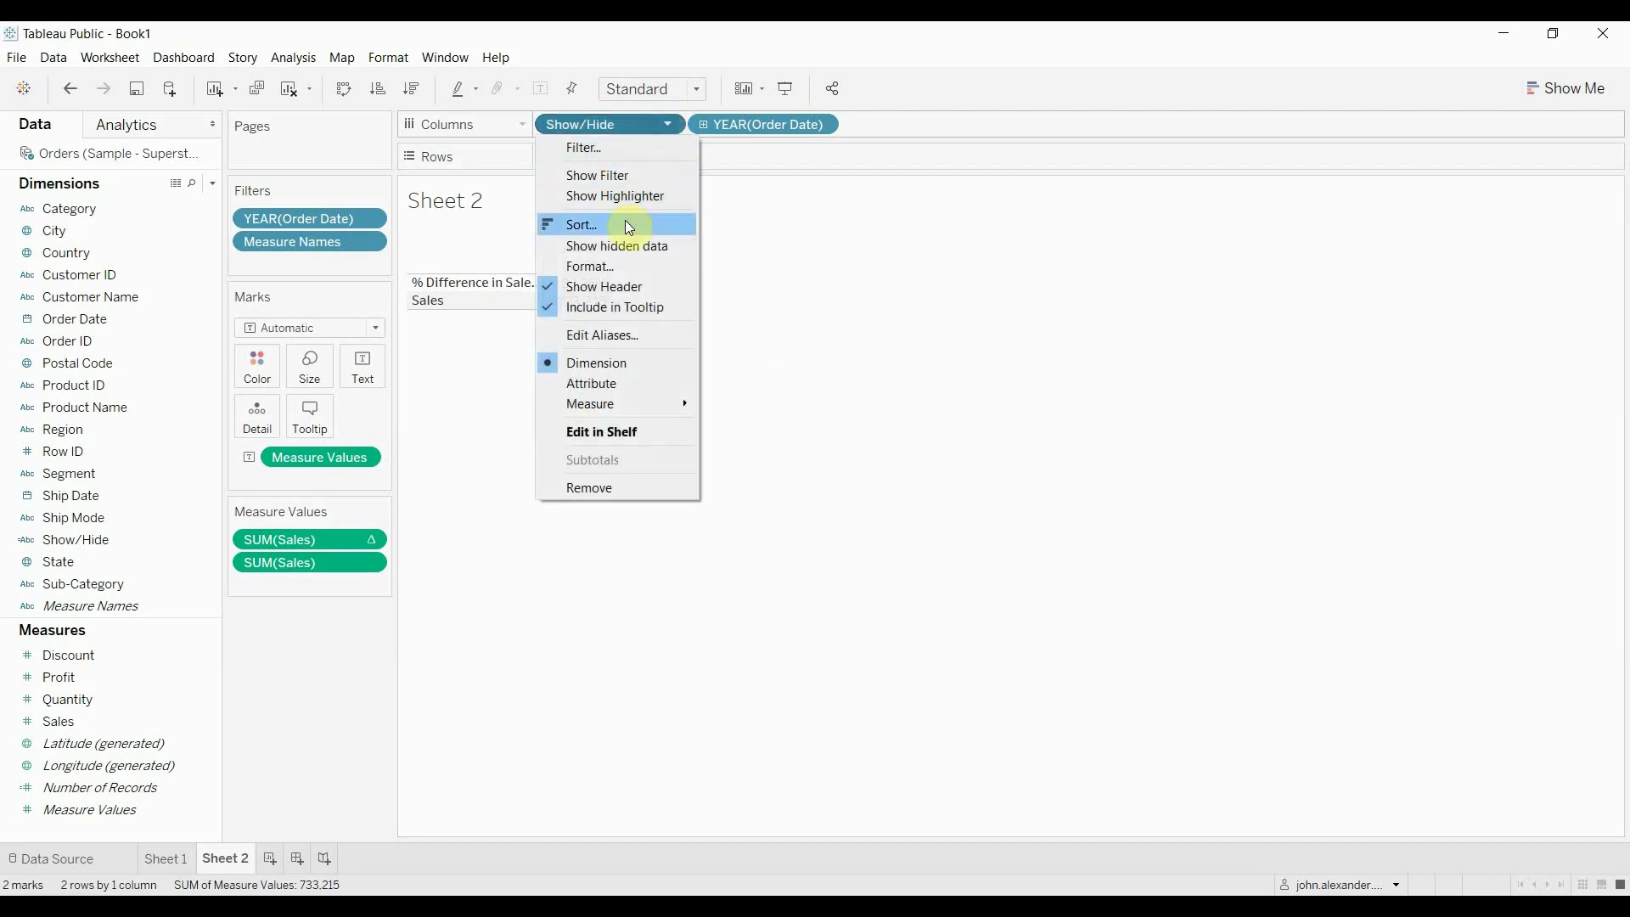
{"action": "left_click", "coordinate": [604, 286]}
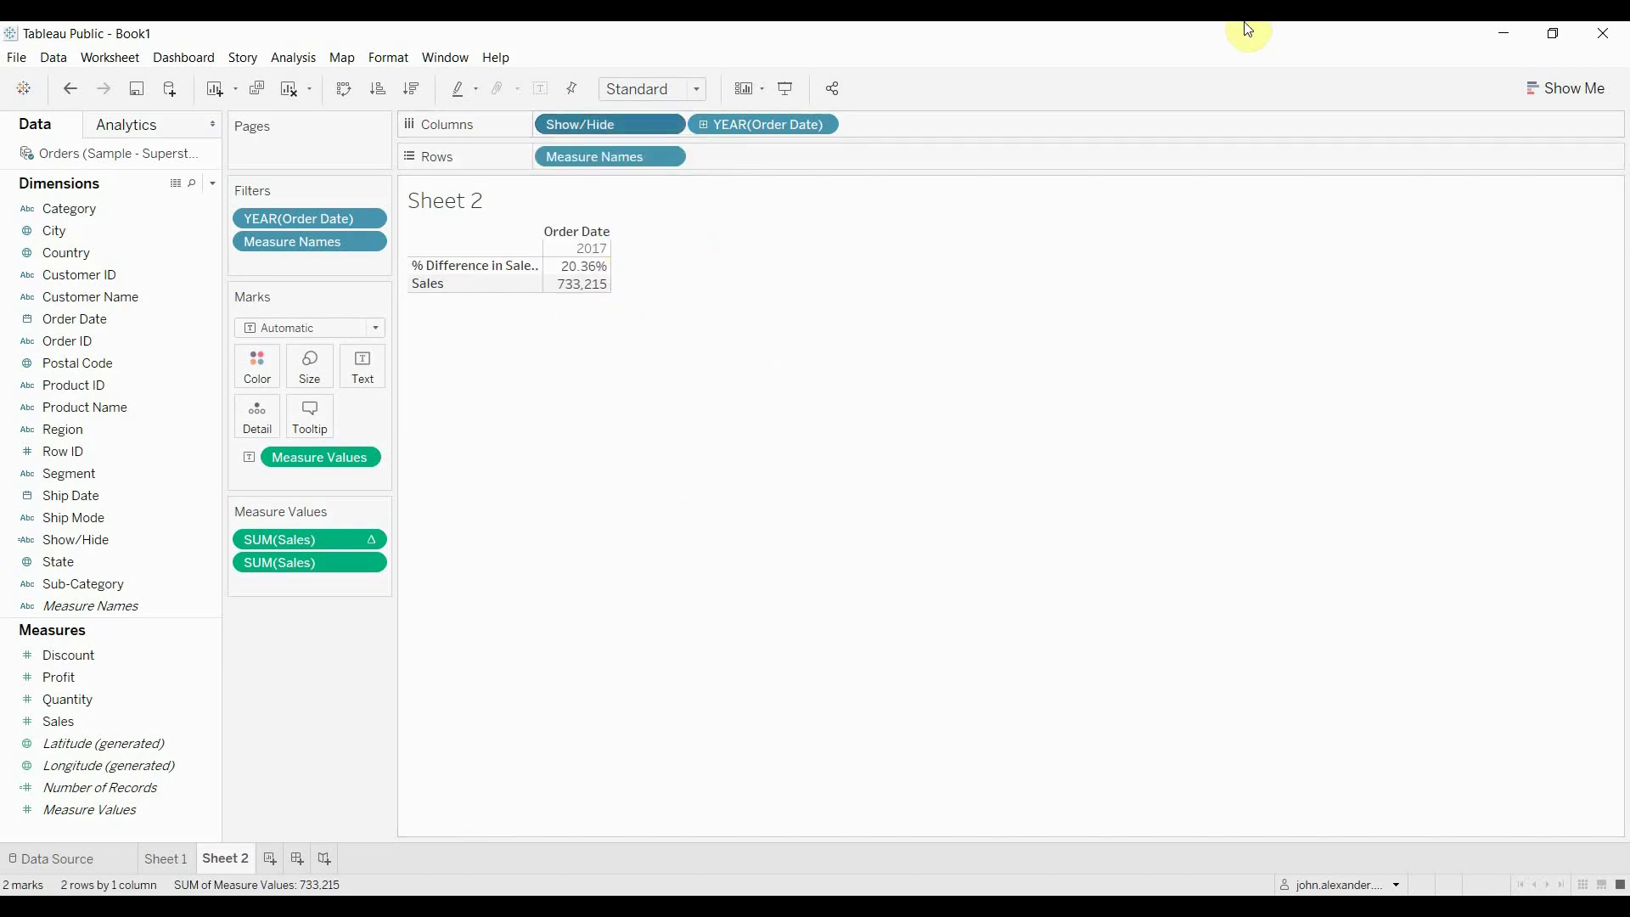